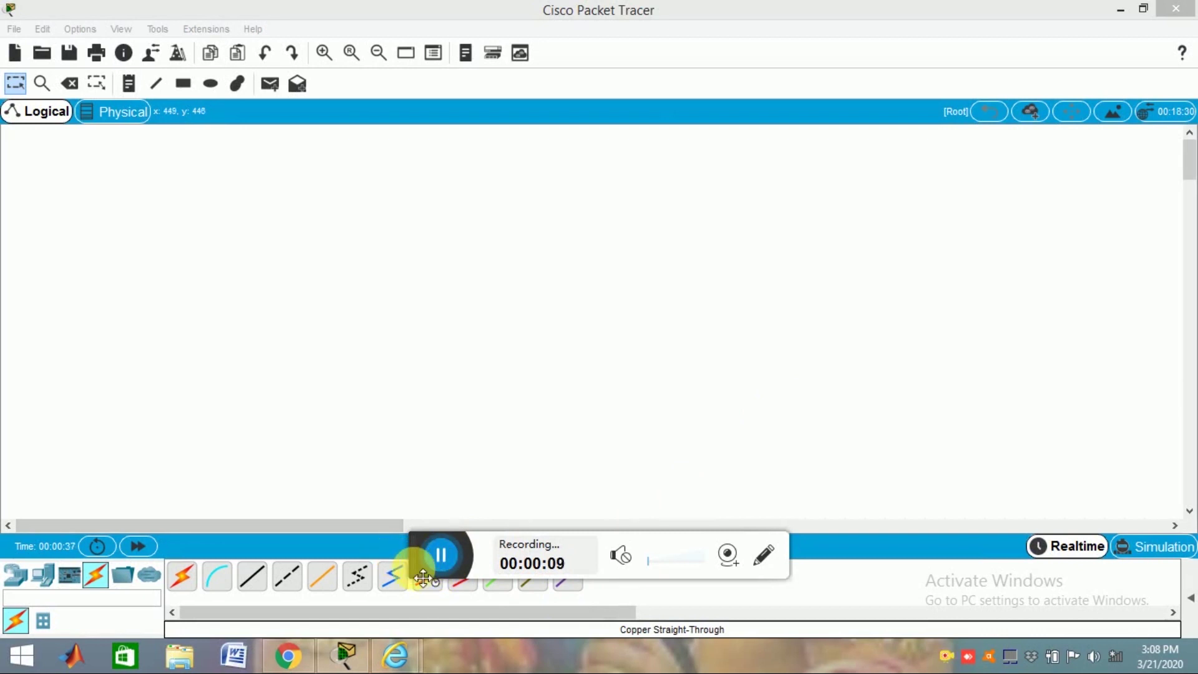
Step: Place a 2960-24TT switch (Switch0) in the workspace and look at its configuration settings
{"action": "left_click_drag", "start_coordinate": [420, 566], "coordinate": [798, 91]}
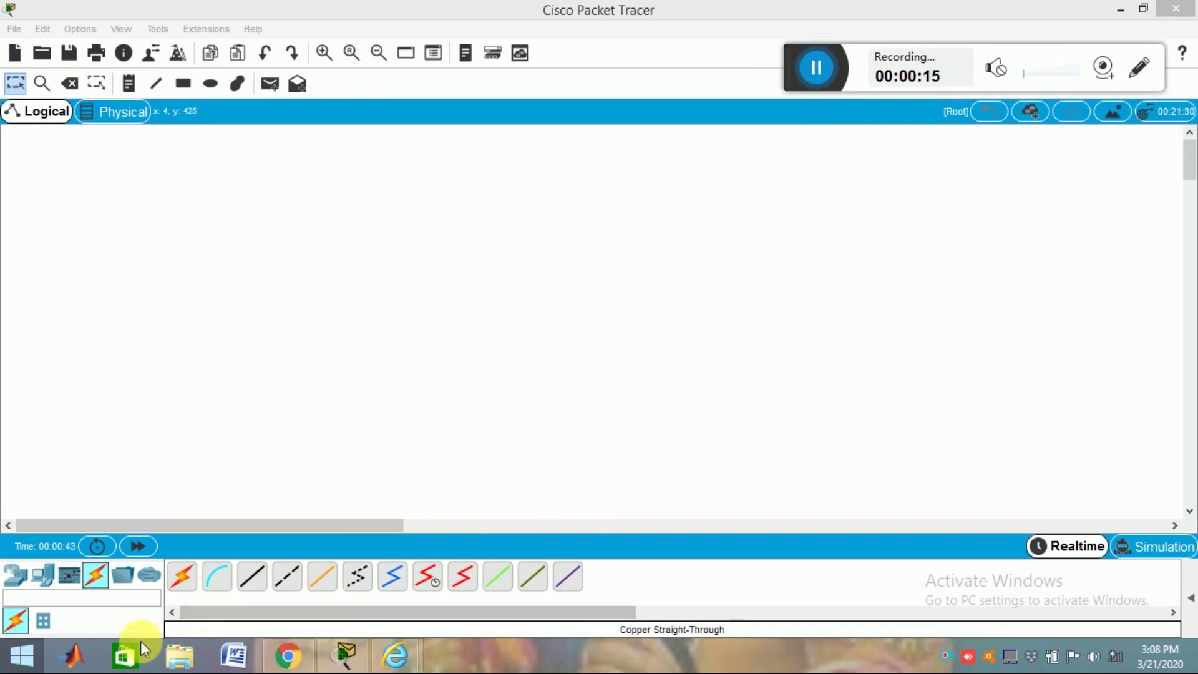
{"action": "left_click", "coordinate": [26, 579]}
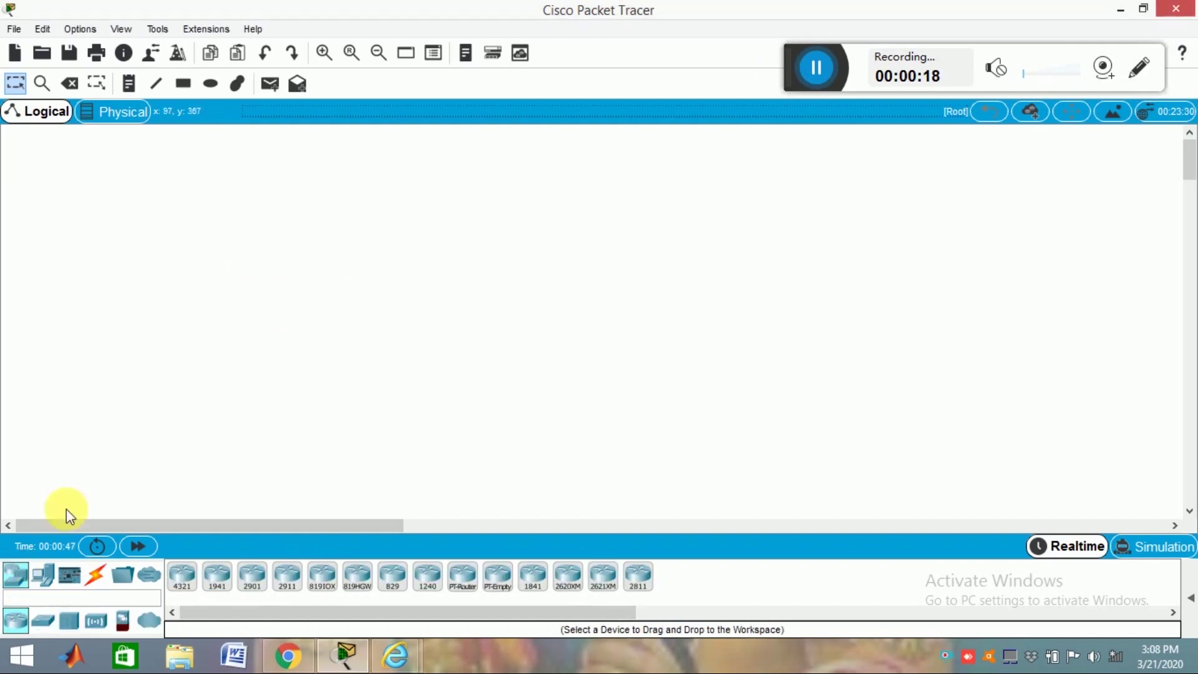
{"action": "left_click", "coordinate": [43, 576]}
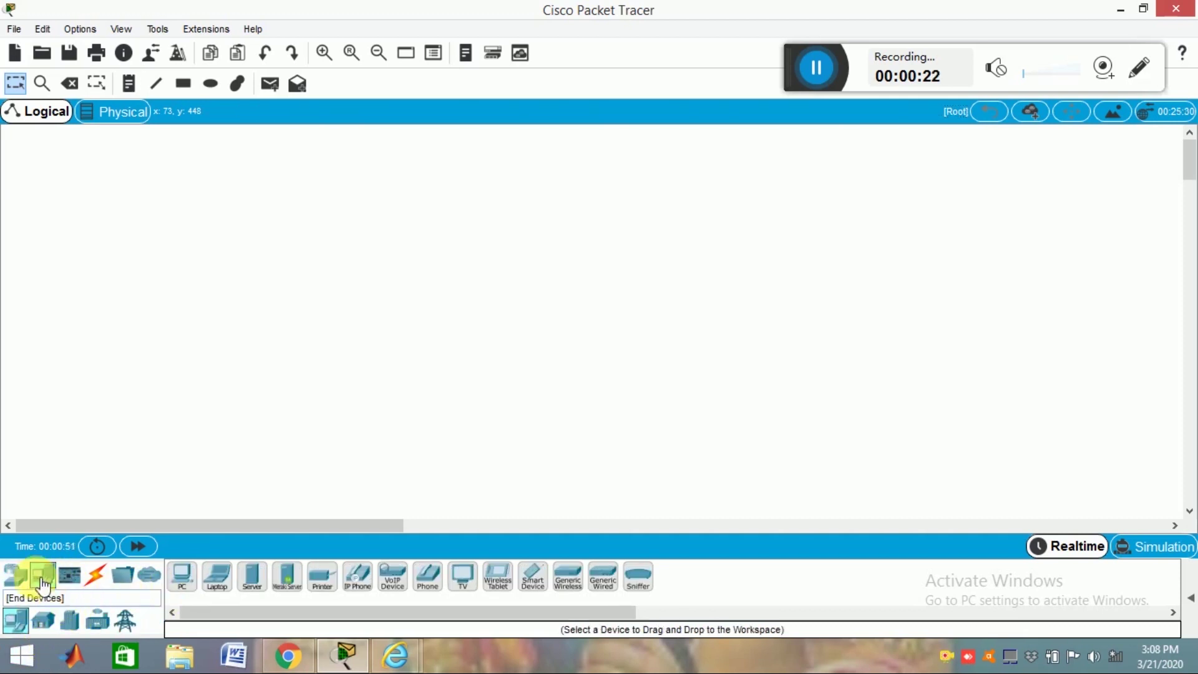
{"action": "left_click", "coordinate": [15, 574]}
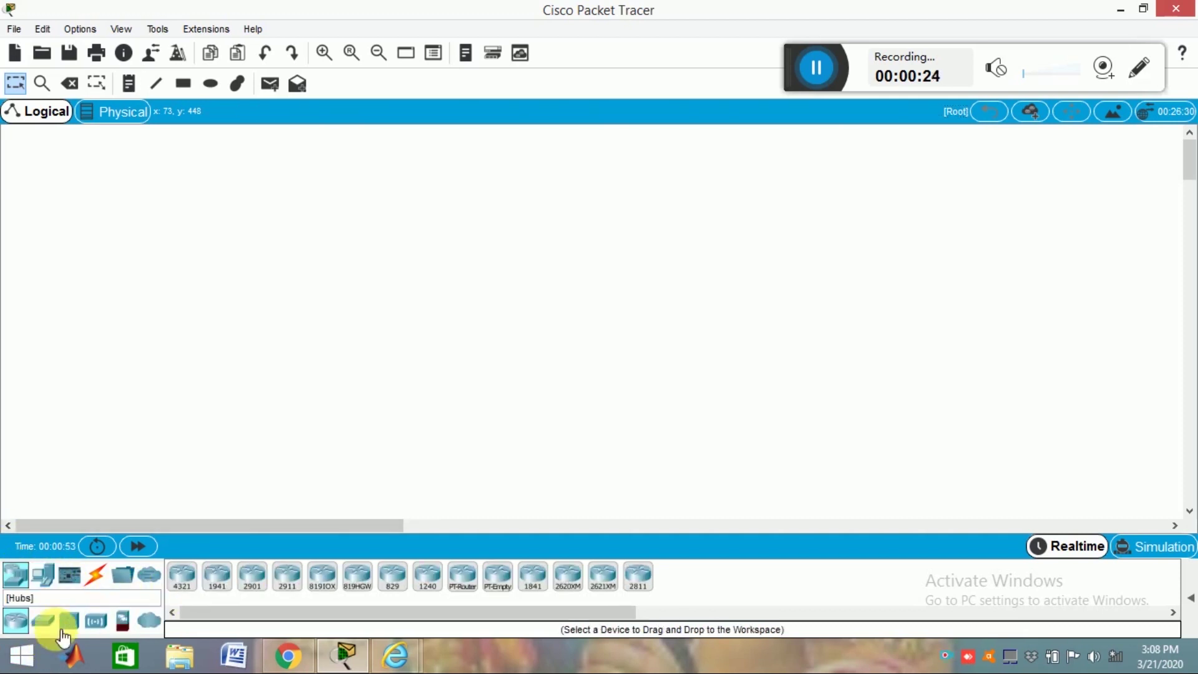
{"action": "left_click", "coordinate": [42, 620]}
{"action": "left_click_drag", "start_coordinate": [182, 575], "coordinate": [224, 219]}
{"action": "left_click", "coordinate": [223, 207]}
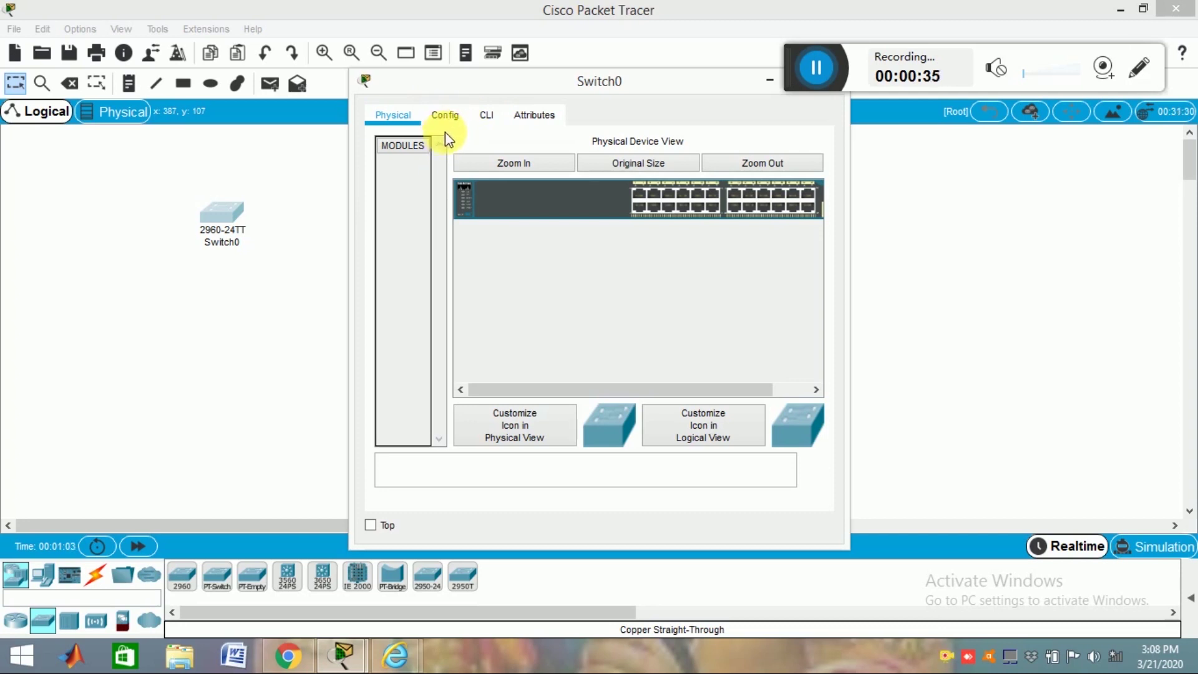
{"action": "left_click", "coordinate": [449, 116]}
{"action": "left_click_drag", "start_coordinate": [717, 86], "coordinate": [650, 126]}
{"action": "left_click", "coordinate": [748, 118]}
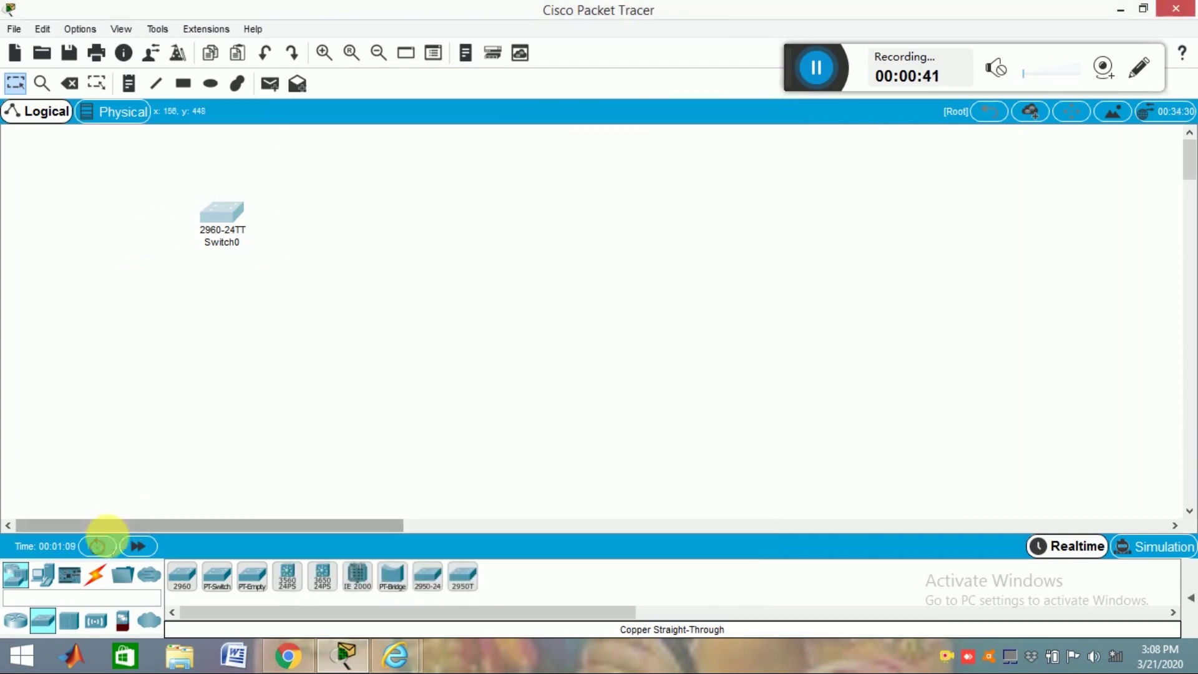
Step: Add PC0 below Switch0 and run a console cable from PC0's RS 232 to Switch0's Console port
{"action": "left_click", "coordinate": [43, 574]}
{"action": "left_click_drag", "start_coordinate": [186, 586], "coordinate": [147, 436]}
{"action": "left_click", "coordinate": [95, 574]}
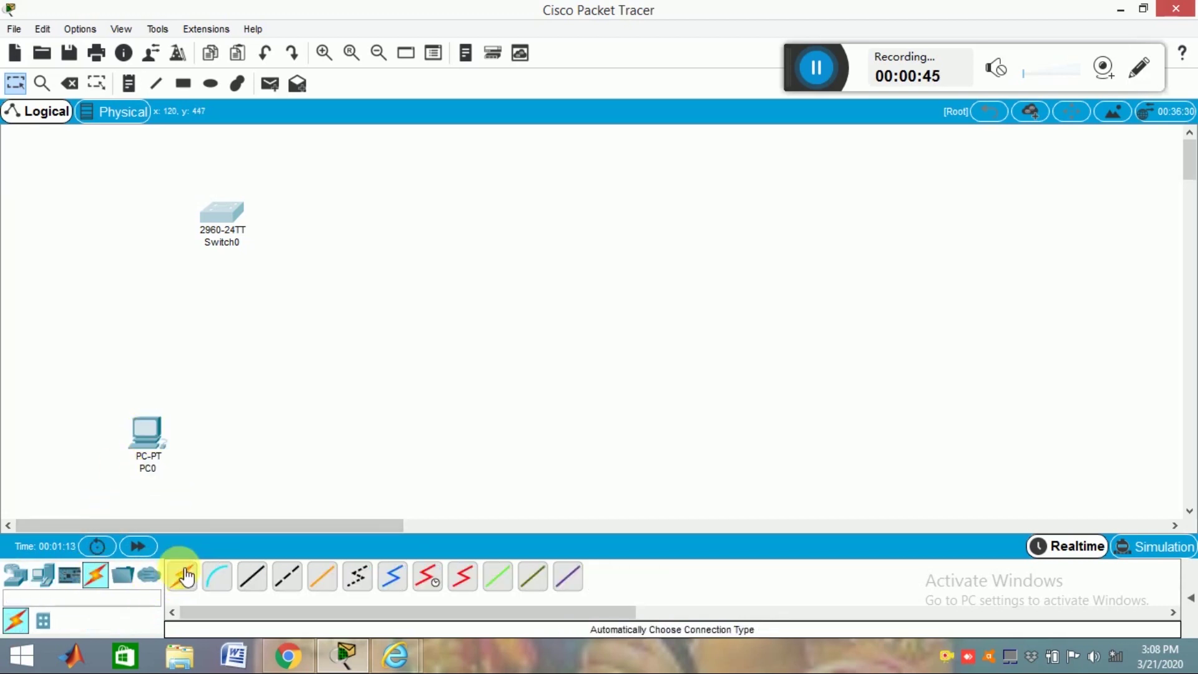
{"action": "left_click", "coordinate": [214, 575]}
{"action": "left_click", "coordinate": [141, 429]}
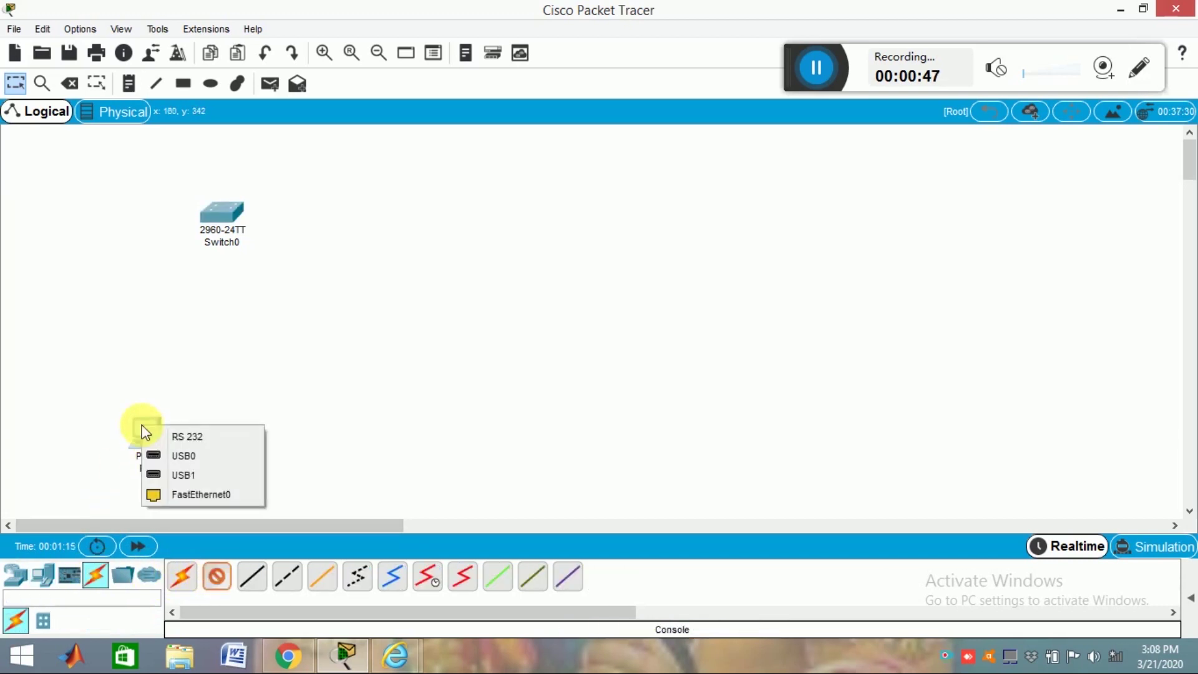
{"action": "left_click", "coordinate": [208, 435]}
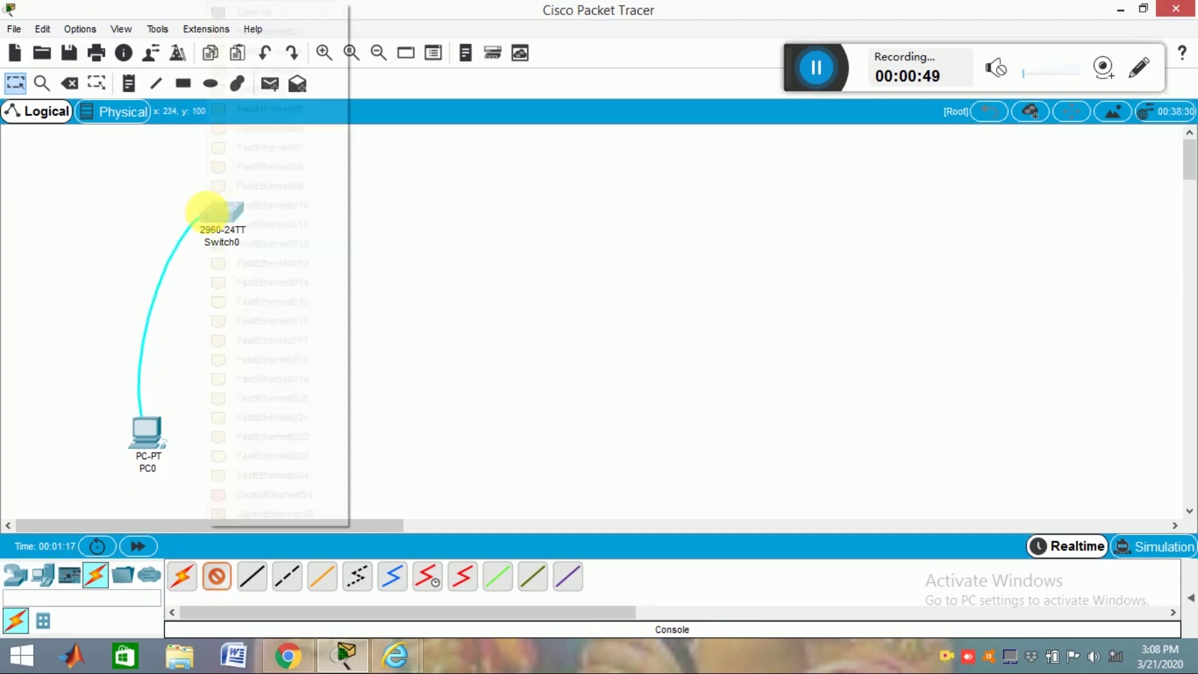
{"action": "left_click", "coordinate": [212, 219]}
{"action": "left_click", "coordinate": [256, 11]}
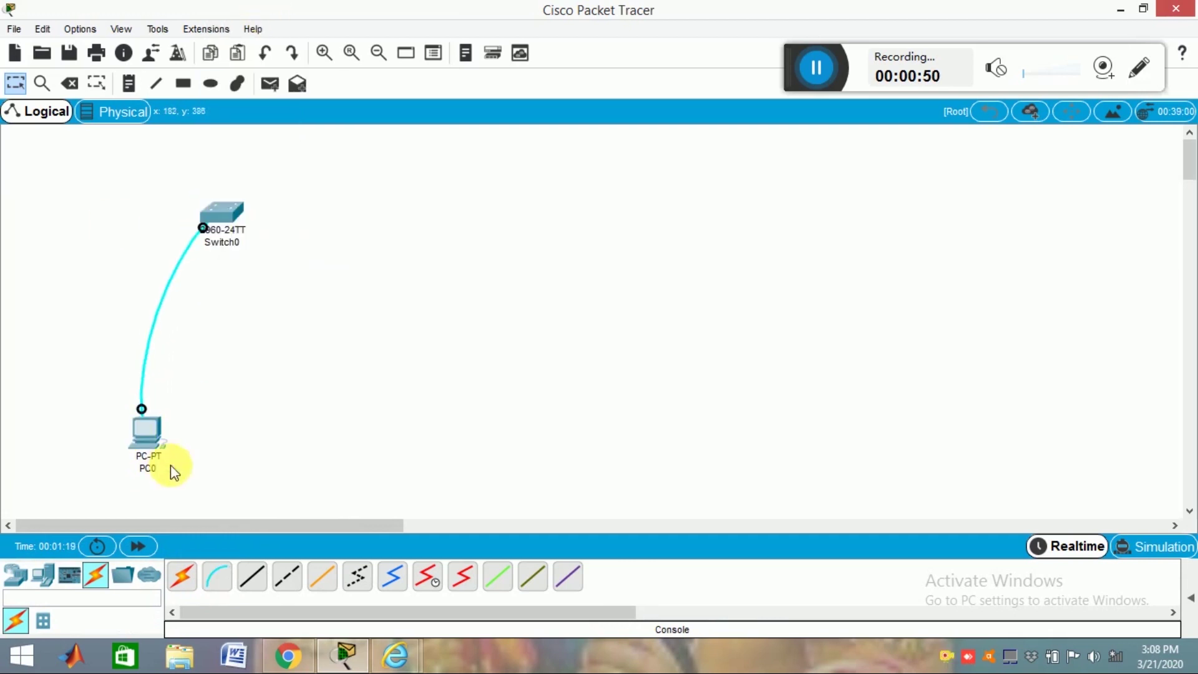
Step: Open PC0's Terminal with the default 9600 baud settings and bring up the Switch> prompt
{"action": "left_click", "coordinate": [143, 427]}
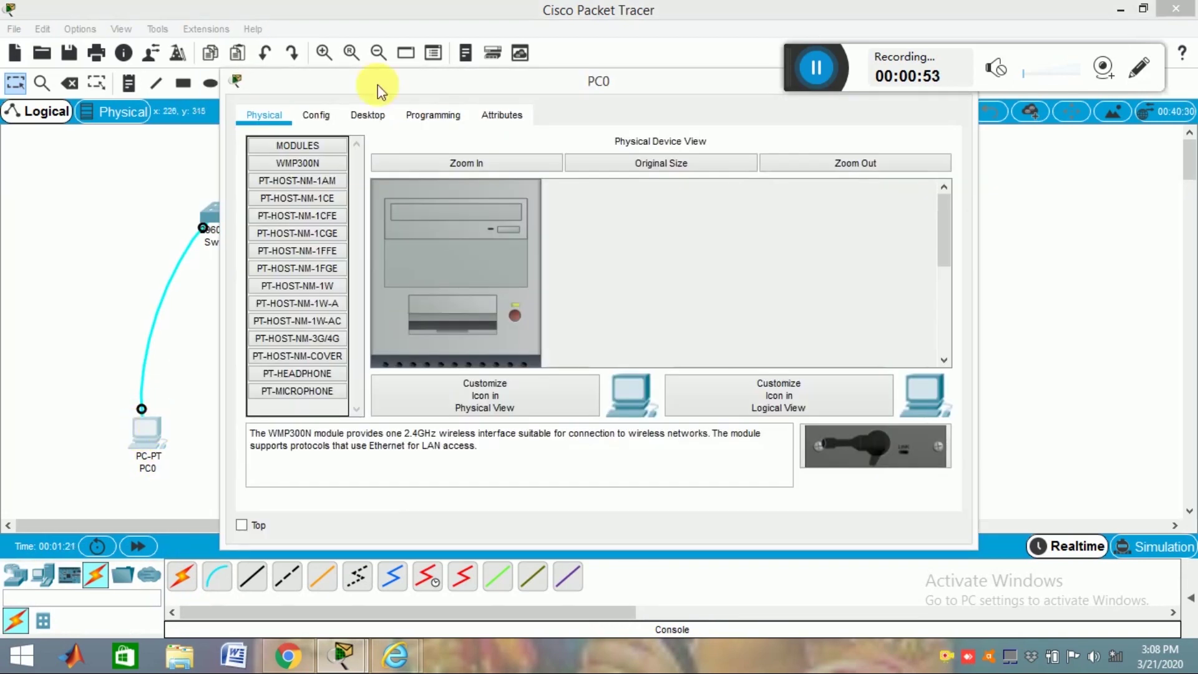
{"action": "left_click", "coordinate": [374, 117]}
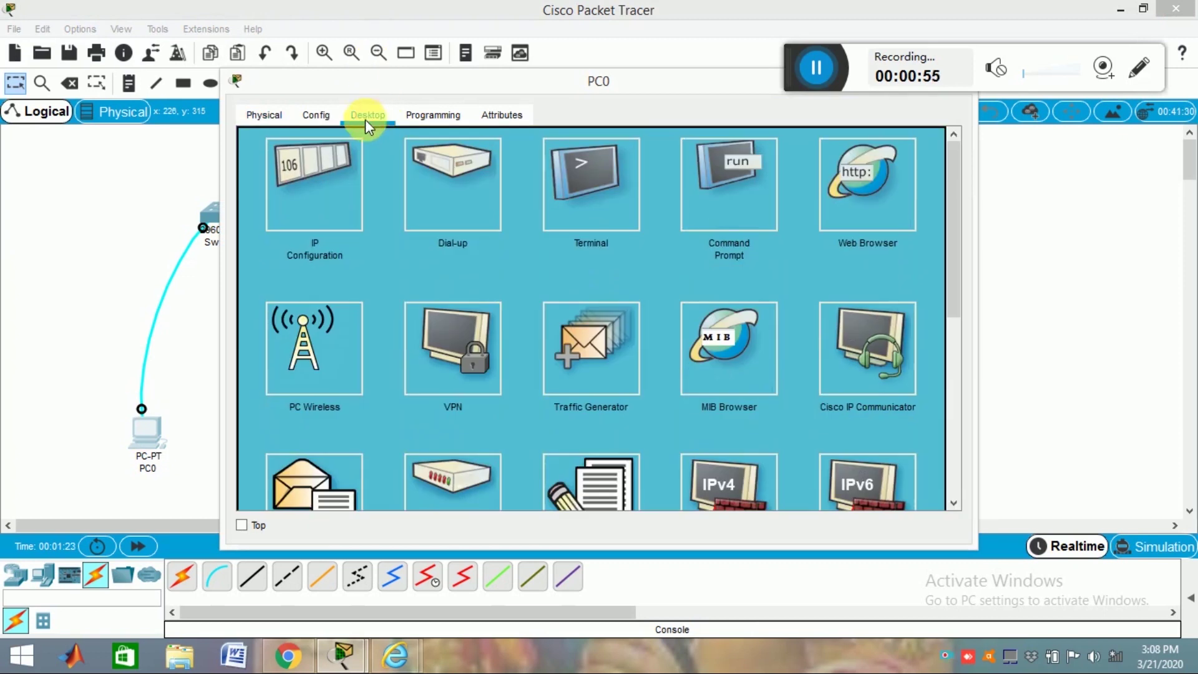
{"action": "left_click", "coordinate": [589, 192]}
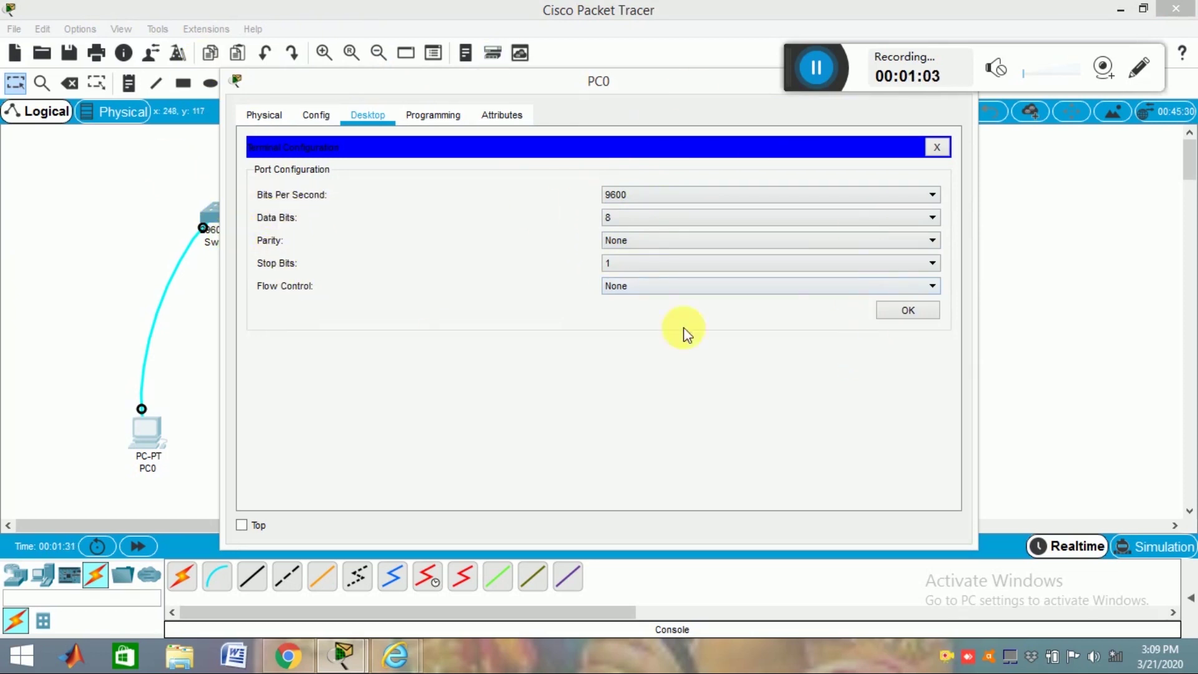
{"action": "left_click", "coordinate": [912, 312]}
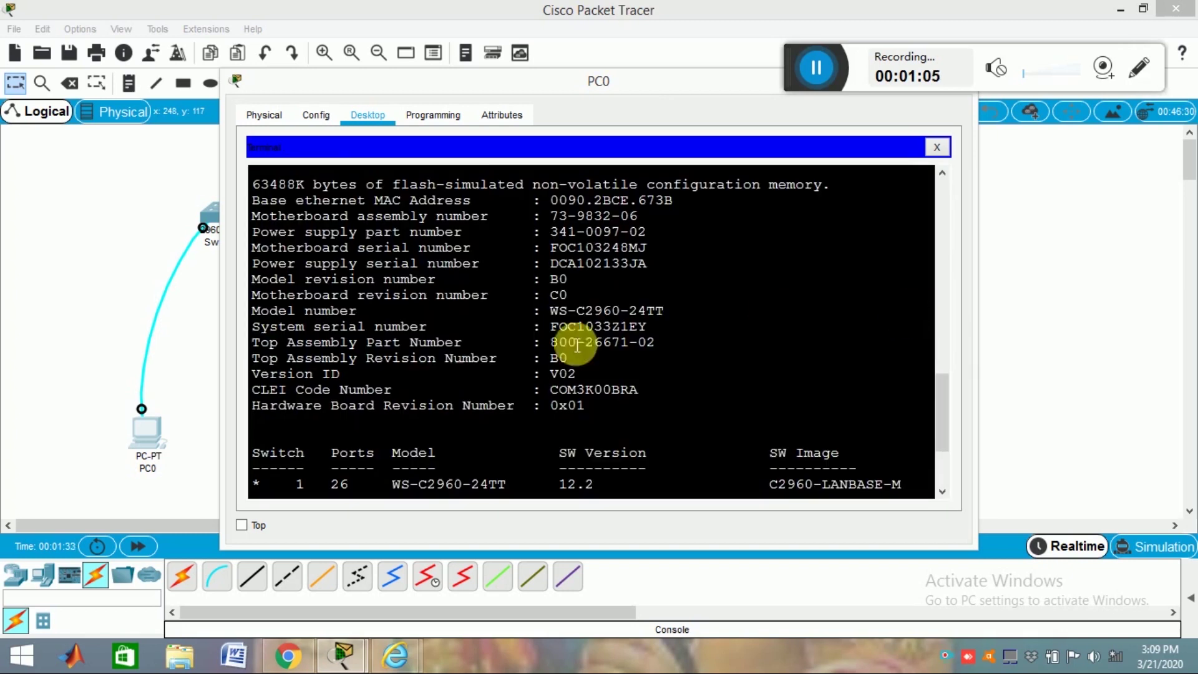
{"action": "key", "text": "Return"}
{"action": "key", "text": "Return"}
{"action": "key", "text": "Return"}
{"action": "key", "text": "Return"}
{"action": "key", "text": "Return"}
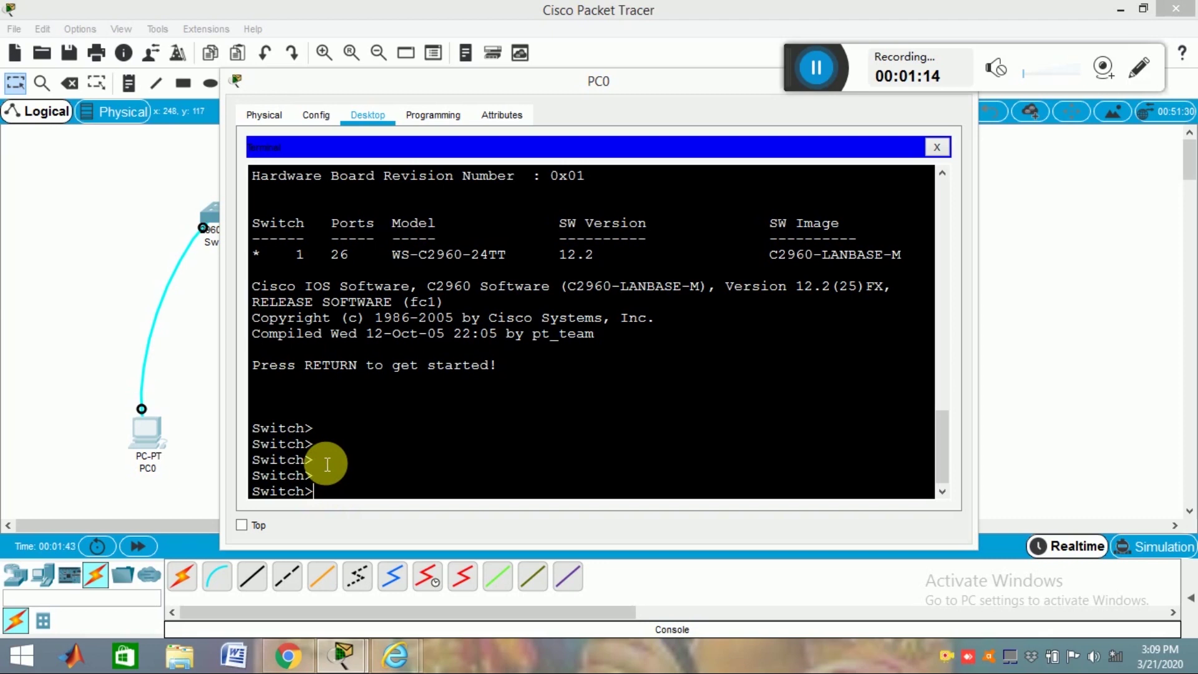
Step: Enter privileged mode, then global configuration, then console line 0 configuration
{"action": "type", "text": "n"}
{"action": "type", "text": "ba"}
{"action": "key", "text": "BackSpace"}
{"action": "key", "text": "BackSpace"}
{"action": "type", "text": "able"}
{"action": "key", "text": "Return"}
{"action": "type", "text": "confi g t"}
{"action": "key", "text": "Return"}
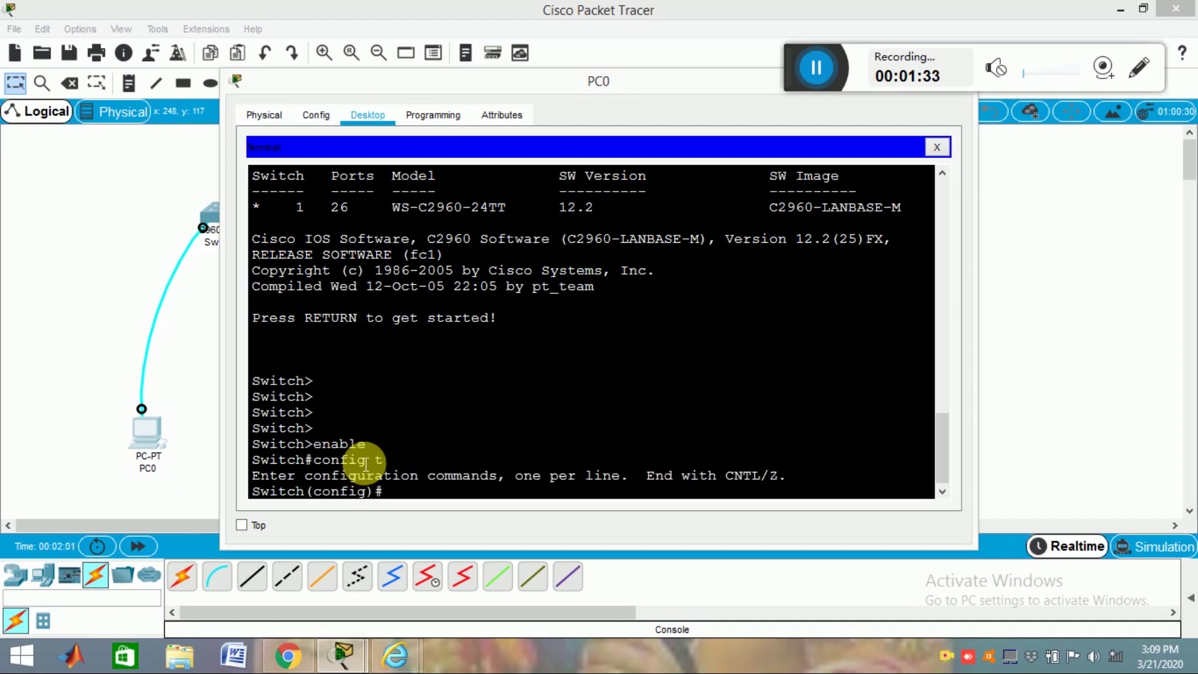
{"action": "type", "text": "1"}
{"action": "type", "text": "ine console"}
{"action": "type", "text": " 0"}
{"action": "key", "text": "Return"}
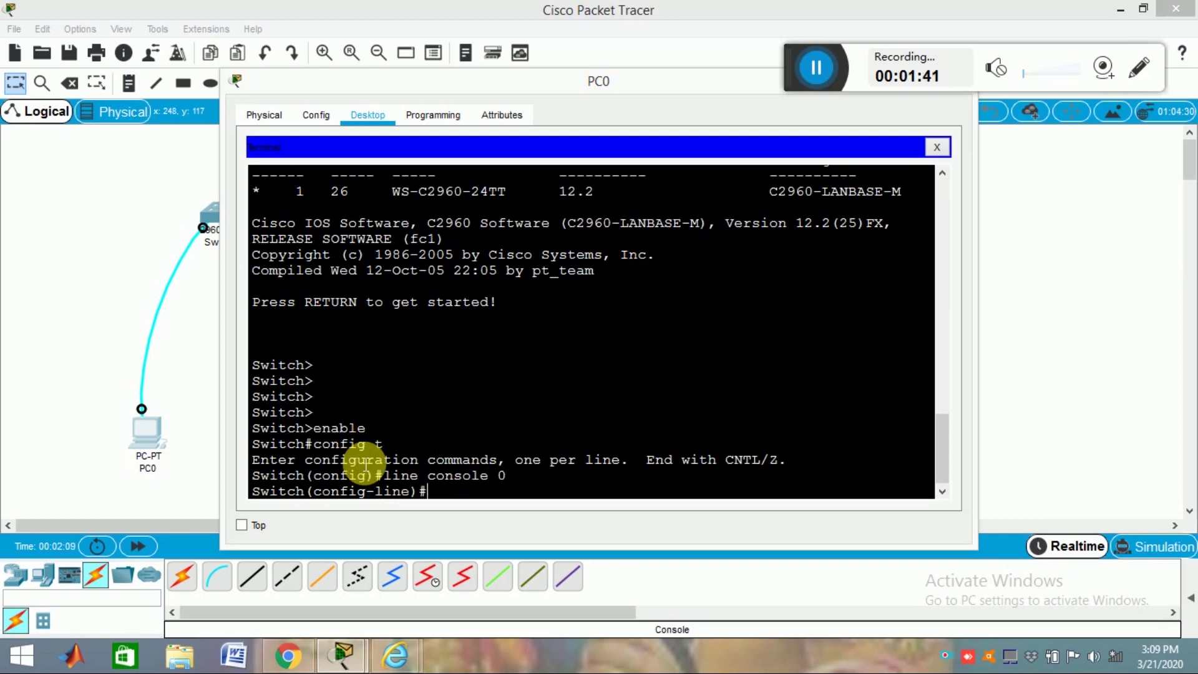
{"action": "type", "text": "passowrd cisco"}
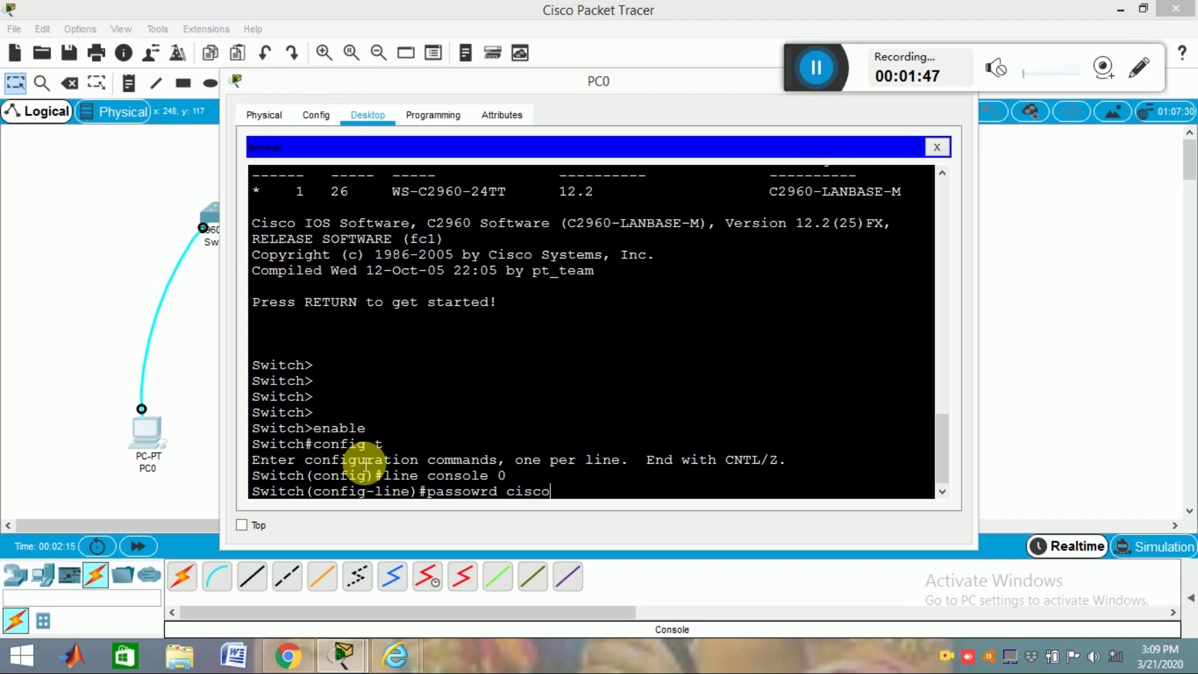
{"action": "key", "text": "Return"}
{"action": "type", "text": "password"}
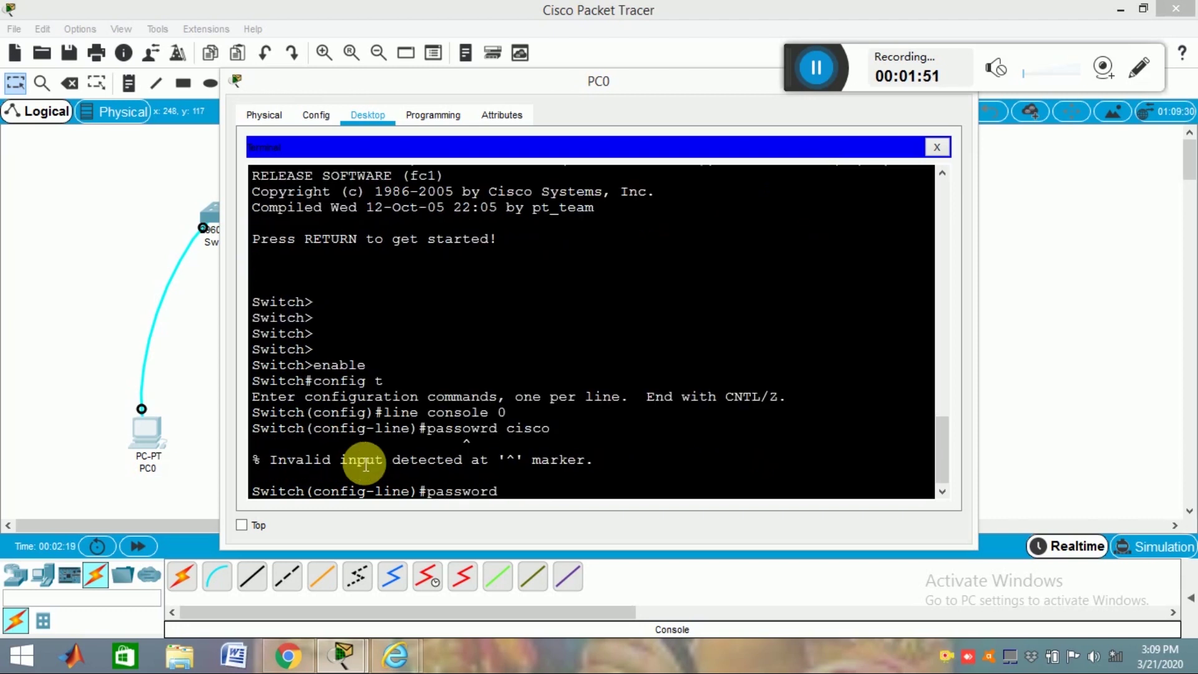
{"action": "type", "text": " cisco"}
{"action": "key", "text": "Return"}
{"action": "type", "text": "lig"}
{"action": "key", "text": "BackSpace"}
{"action": "key", "text": "BackSpace"}
{"action": "type", "text": "ogin"}
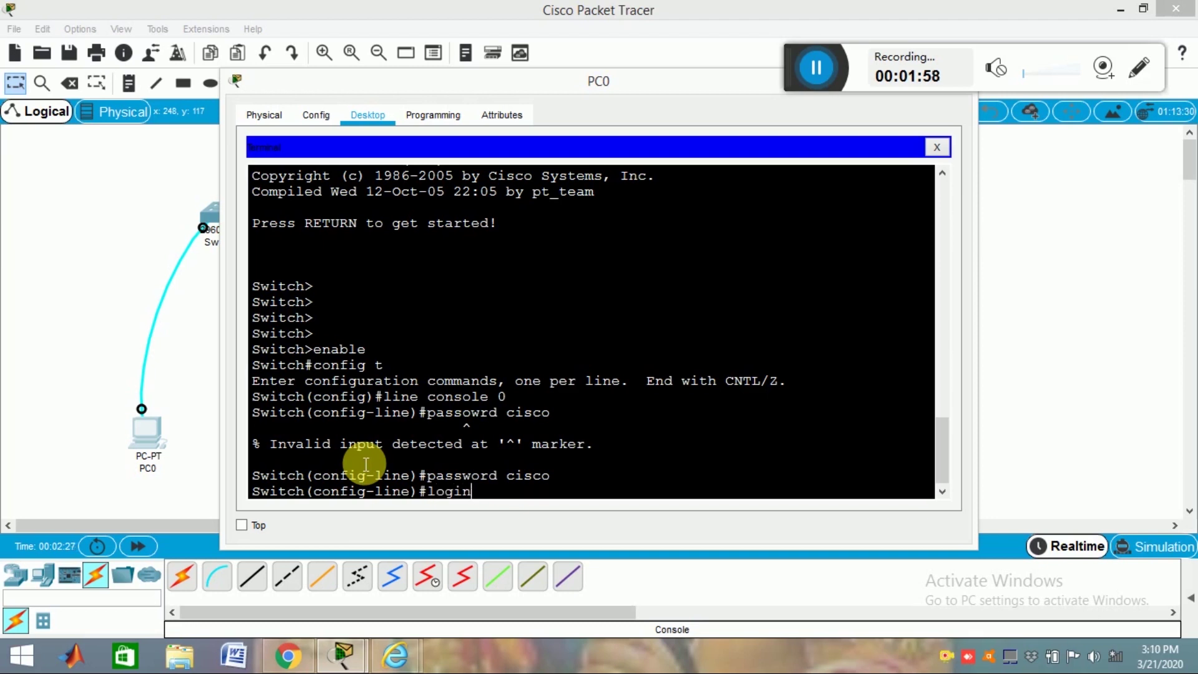
{"action": "key", "text": "Return"}
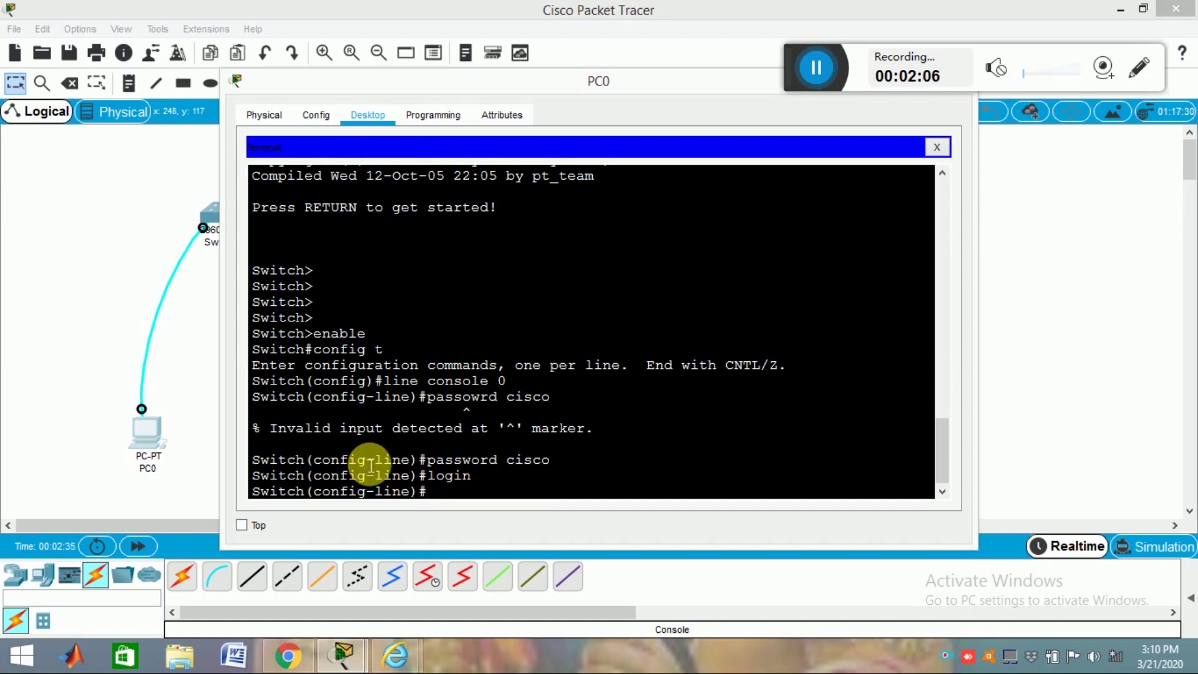
{"action": "type", "text": "exi"}
{"action": "key", "text": "Return"}
Step: Exit configuration mode and copy running-config to startup-config
{"action": "type", "text": "exit"}
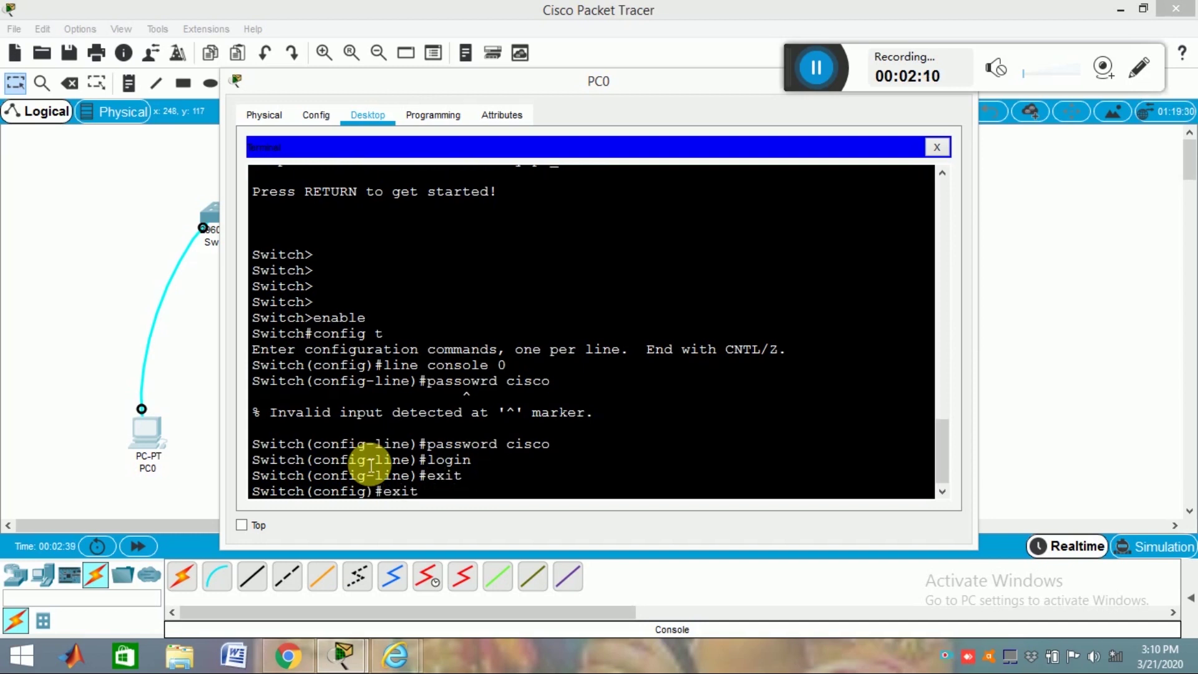
{"action": "key", "text": "Return"}
{"action": "key", "text": "Return"}
{"action": "key", "text": "Return"}
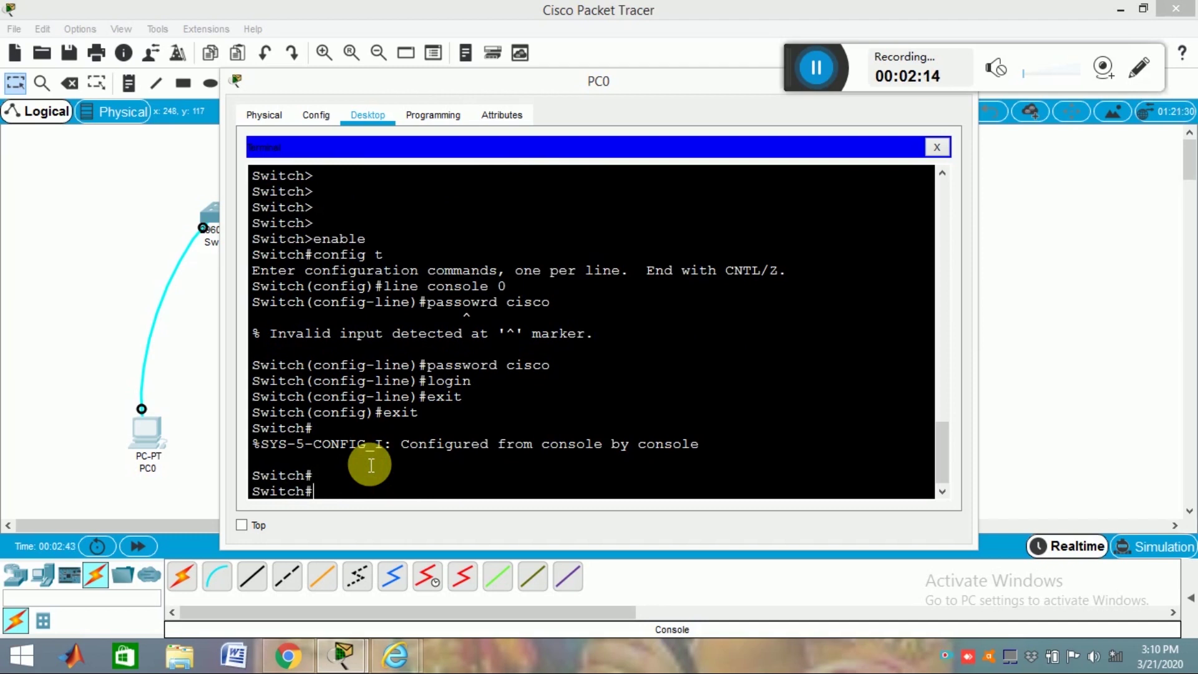
{"action": "type", "text": "copy ru"}
{"action": "key", "text": "Tab"}
{"action": "type", "text": "st"}
{"action": "key", "text": "Tab"}
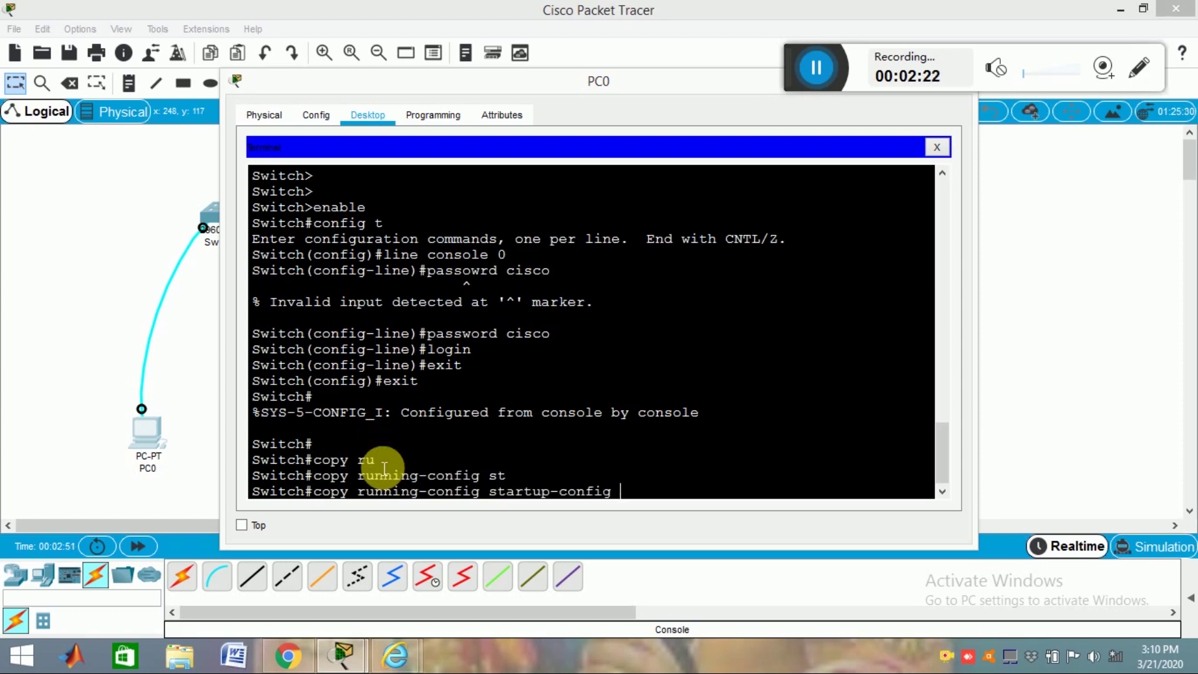
{"action": "key", "text": "Return"}
{"action": "key", "text": "Return"}
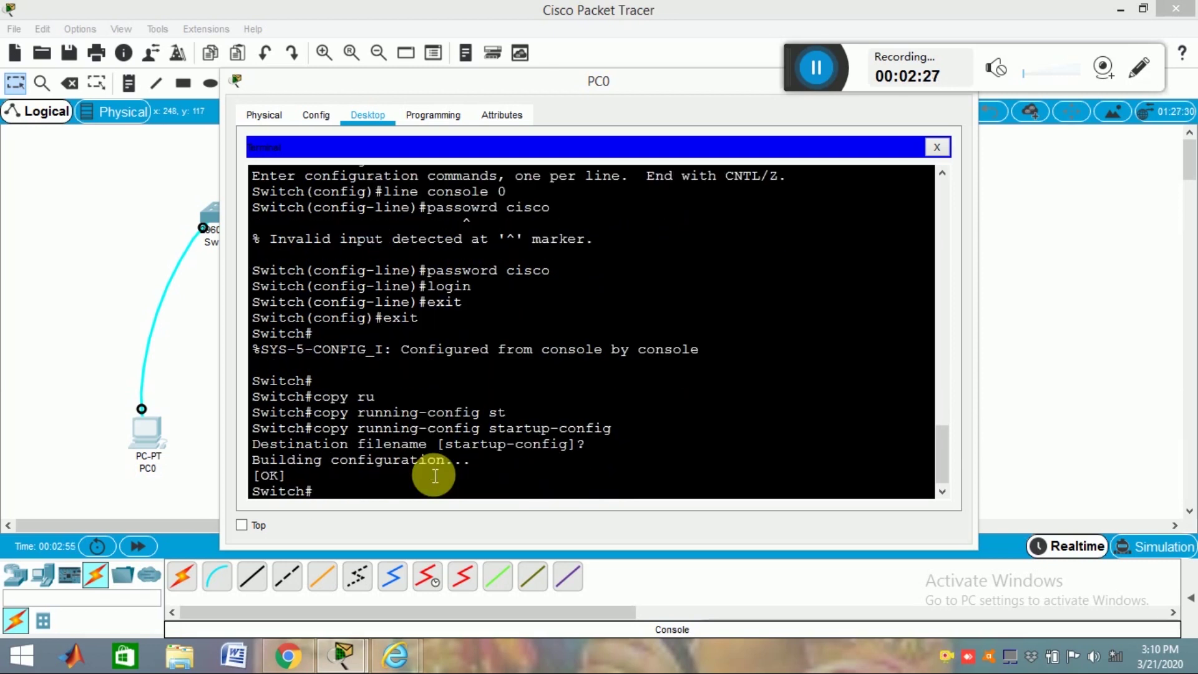
{"action": "type", "text": "show "}
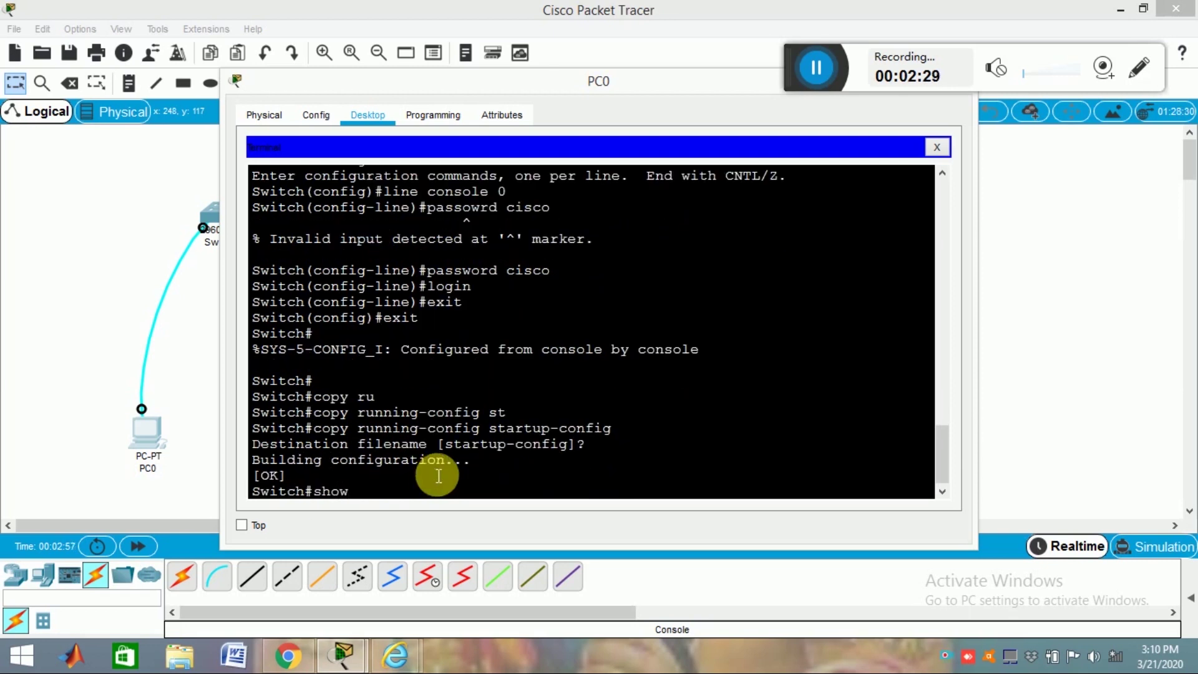
{"action": "type", "text": "run"}
Step: Run show run and page to the end, confirming console line 0 has password and login
{"action": "key", "text": "Return"}
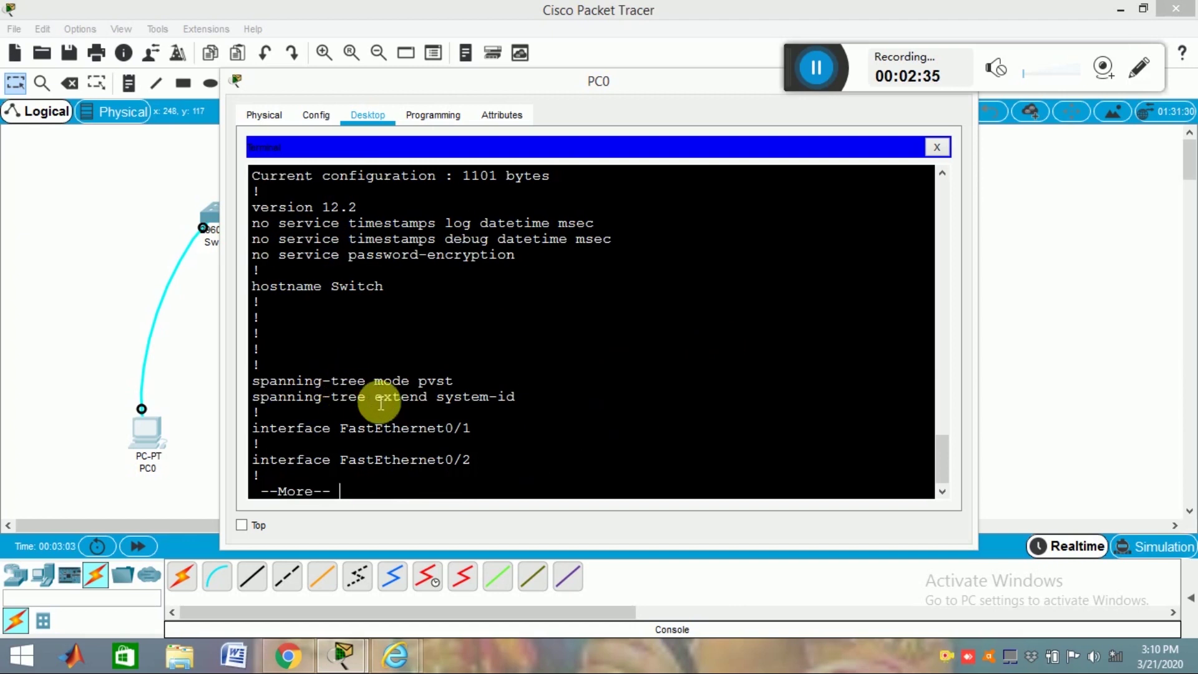
{"action": "key", "text": "Return"}
{"action": "key", "text": "Return"}
{"action": "key", "text": "Return"}
{"action": "key", "text": "Return"}
{"action": "key", "text": "Return"}
{"action": "key", "text": "Return"}
{"action": "key", "text": "Return"}
{"action": "key", "text": "Return"}
{"action": "key", "text": "Return"}
{"action": "key", "text": "Return"}
{"action": "key", "text": "Return"}
{"action": "key", "text": "Return"}
{"action": "key", "text": "Return"}
{"action": "key", "text": "Return"}
{"action": "key", "text": "Return"}
{"action": "key", "text": "Return"}
{"action": "key", "text": "Return"}
{"action": "key", "text": "Return"}
{"action": "key", "text": "Return"}
{"action": "key", "text": "Return"}
{"action": "key", "text": "Return"}
{"action": "key", "text": "Return"}
{"action": "key", "text": "Return"}
{"action": "key", "text": "Return"}
{"action": "key", "text": "Return"}
{"action": "key", "text": "Return"}
{"action": "key", "text": "Return"}
{"action": "key", "text": "Return"}
{"action": "key", "text": "Return"}
{"action": "key", "text": "Return"}
{"action": "key", "text": "Return"}
{"action": "key", "text": "Return"}
{"action": "key", "text": "Return"}
{"action": "key", "text": "Return"}
{"action": "key", "text": "Return"}
{"action": "key", "text": "Return"}
{"action": "key", "text": "Return"}
{"action": "key", "text": "Return"}
{"action": "key", "text": "Return"}
{"action": "key", "text": "Return"}
{"action": "key", "text": "Return"}
{"action": "key", "text": "Return"}
{"action": "key", "text": "Return"}
{"action": "key", "text": "Return"}
{"action": "key", "text": "Return"}
{"action": "key", "text": "Return"}
{"action": "key", "text": "Return"}
{"action": "key", "text": "Return"}
{"action": "key", "text": "Return"}
{"action": "key", "text": "Return"}
{"action": "key", "text": "Return"}
{"action": "key", "text": "Return"}
{"action": "key", "text": "Return"}
{"action": "key", "text": "Return"}
{"action": "key", "text": "Return"}
{"action": "key", "text": "Return"}
{"action": "key", "text": "Return"}
{"action": "key", "text": "Return"}
{"action": "key", "text": "Return"}
{"action": "key", "text": "Return"}
{"action": "key", "text": "Return"}
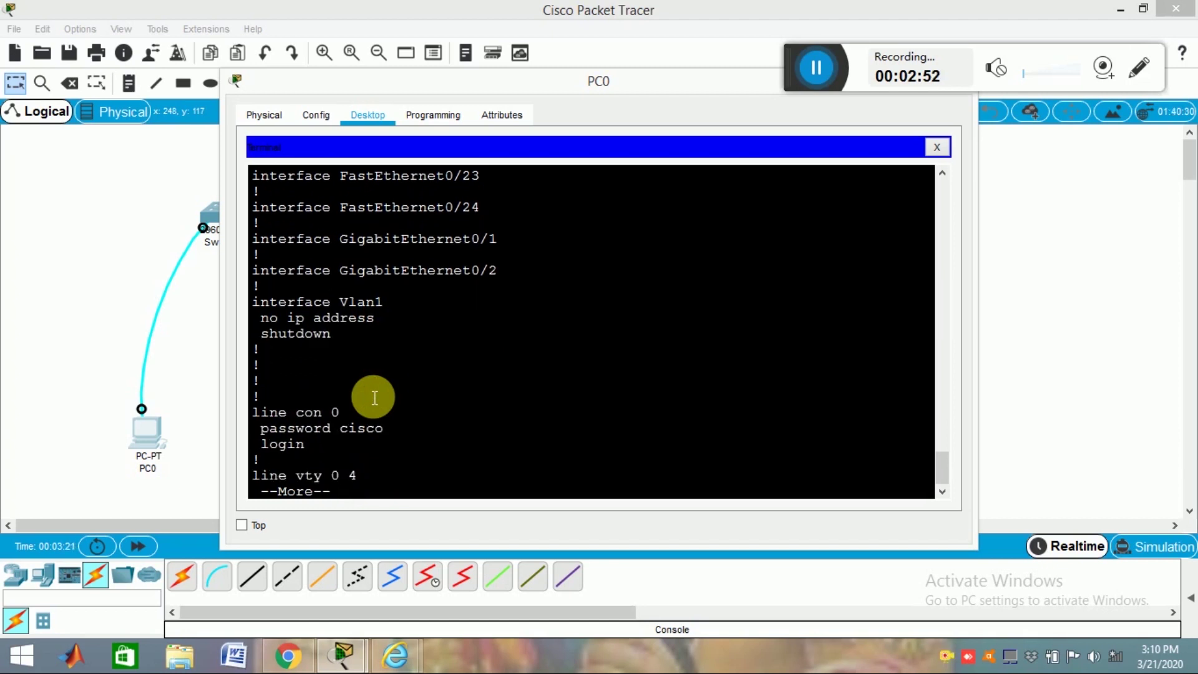
{"action": "key", "text": "Return"}
{"action": "key", "text": "Return"}
{"action": "key", "text": "Return"}
{"action": "key", "text": "Return"}
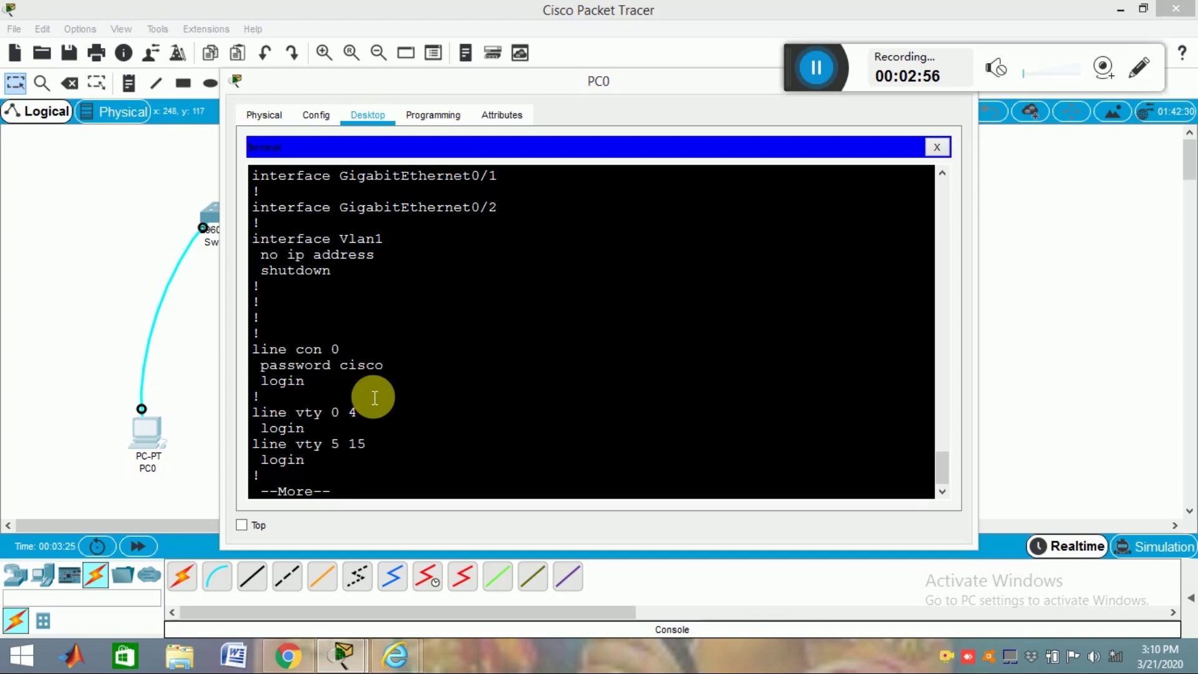
{"action": "key", "text": "Return"}
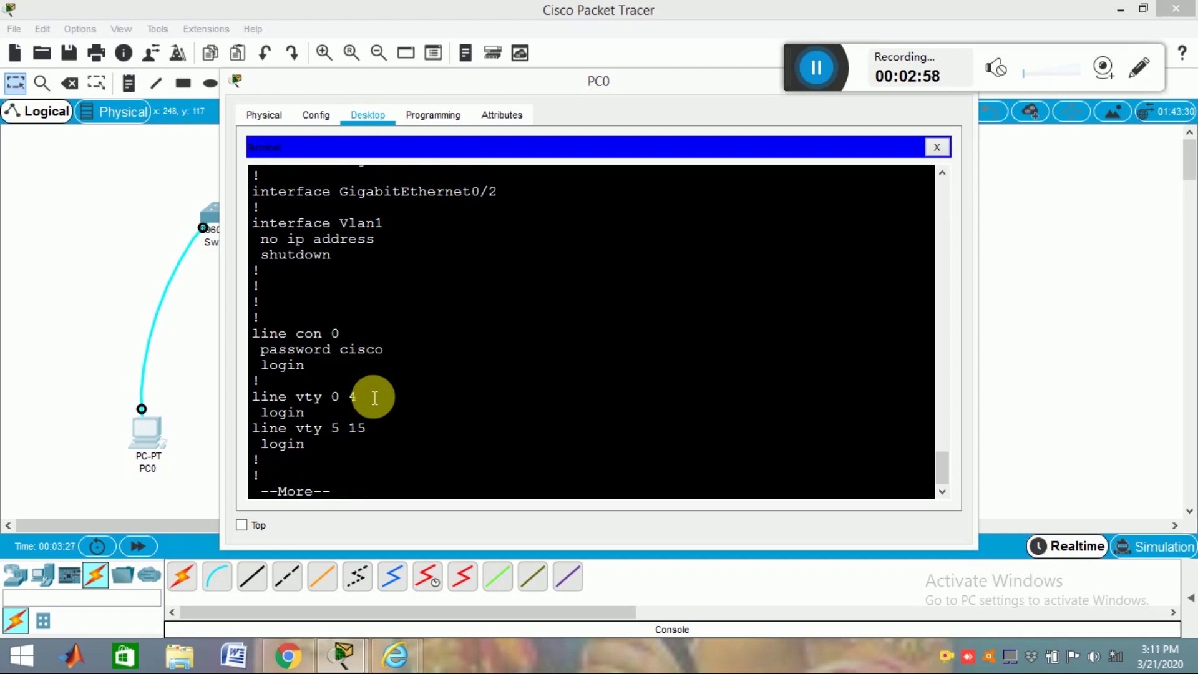
{"action": "key", "text": "Return"}
{"action": "key", "text": "Return"}
{"action": "key", "text": "Return"}
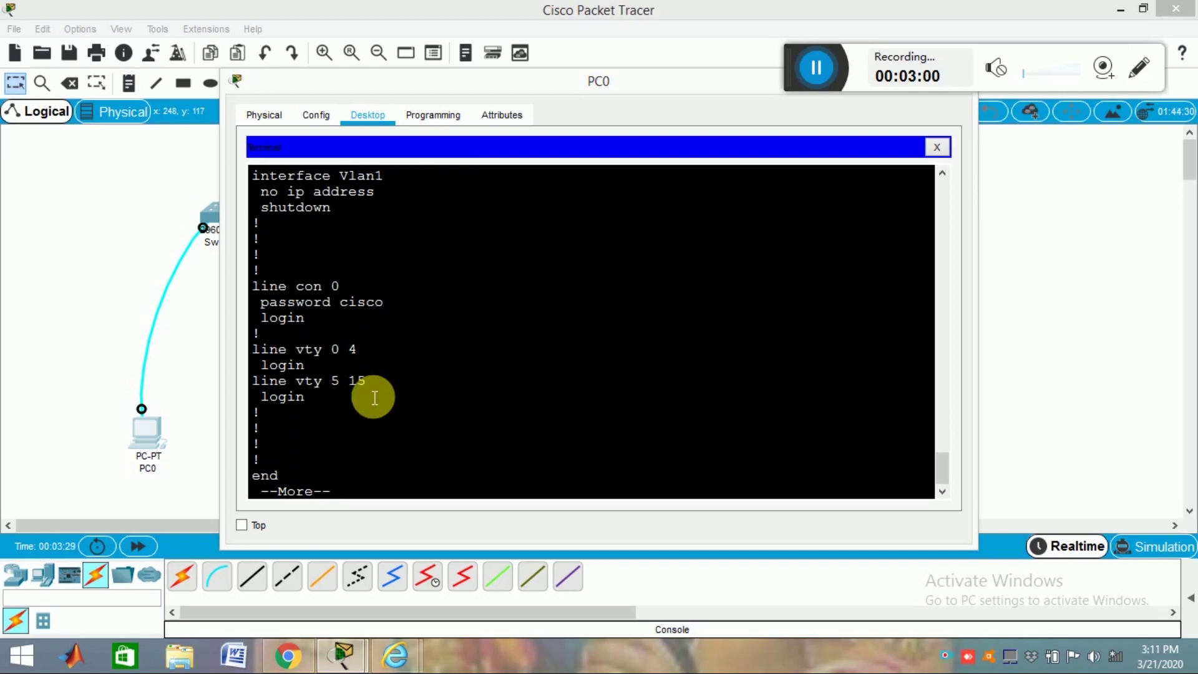
{"action": "key", "text": "Return"}
{"action": "key", "text": "Return"}
{"action": "key", "text": "Return"}
{"action": "key", "text": "Return"}
{"action": "key", "text": "Return"}
{"action": "key", "text": "Return"}
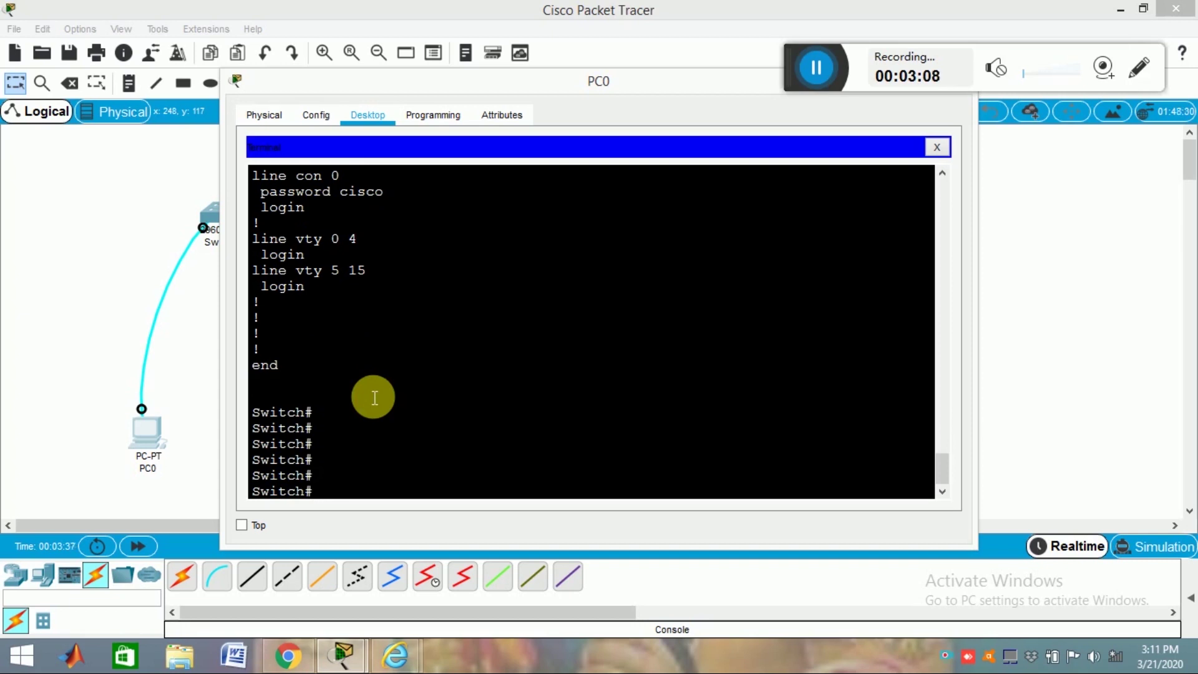
{"action": "type", "text": "c"}
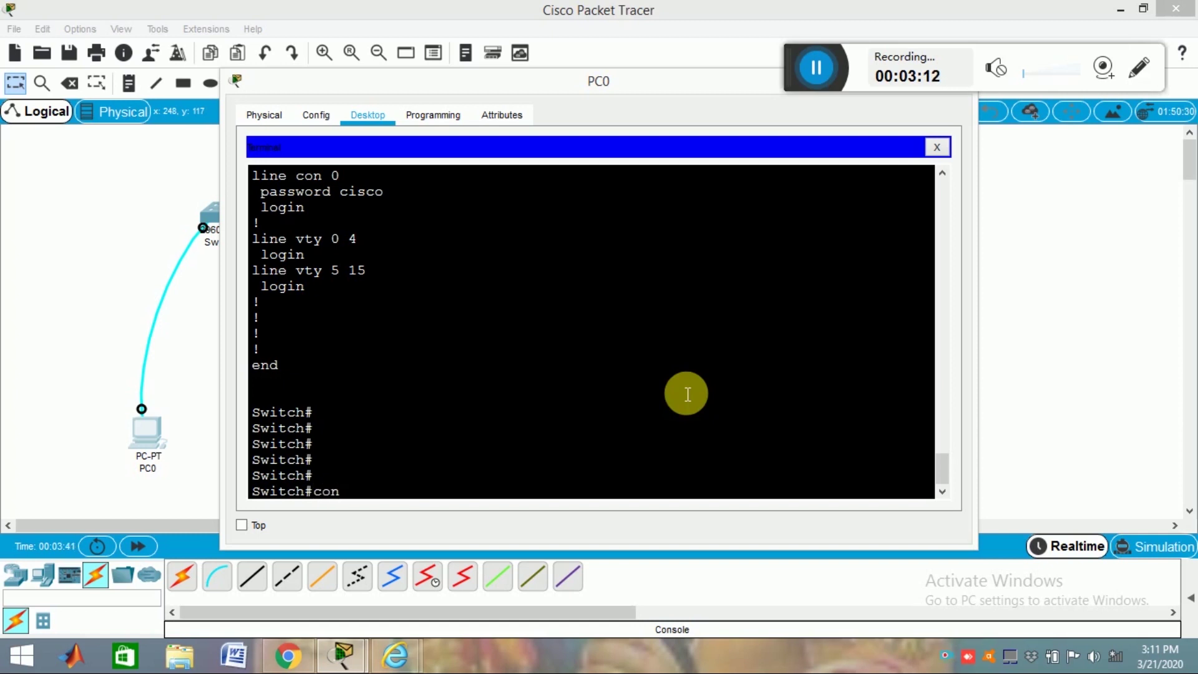
{"action": "type", "text": "o"}
{"action": "key", "text": "BackSpace"}
{"action": "key", "text": "BackSpace"}
{"action": "type", "text": "co"}
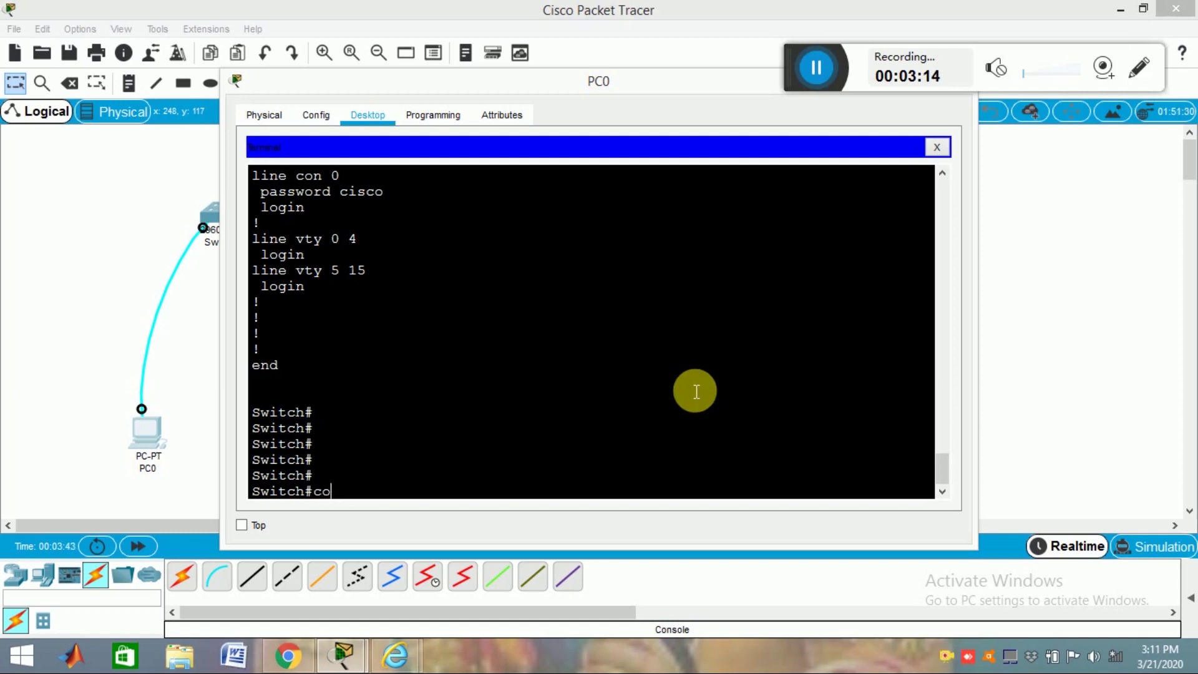
{"action": "type", "text": "nfig t"}
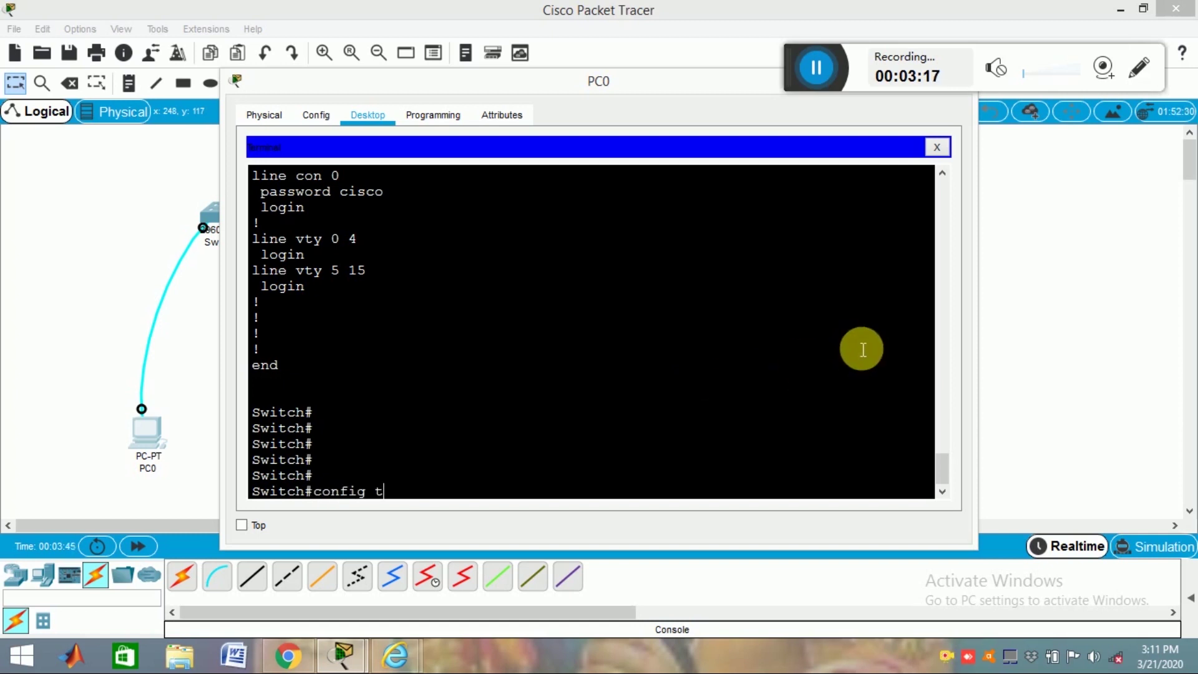
{"action": "key", "text": "Return"}
{"action": "type", "text": "host"}
{"action": "type", "text": "ame RR"}
{"action": "key", "text": "Return"}
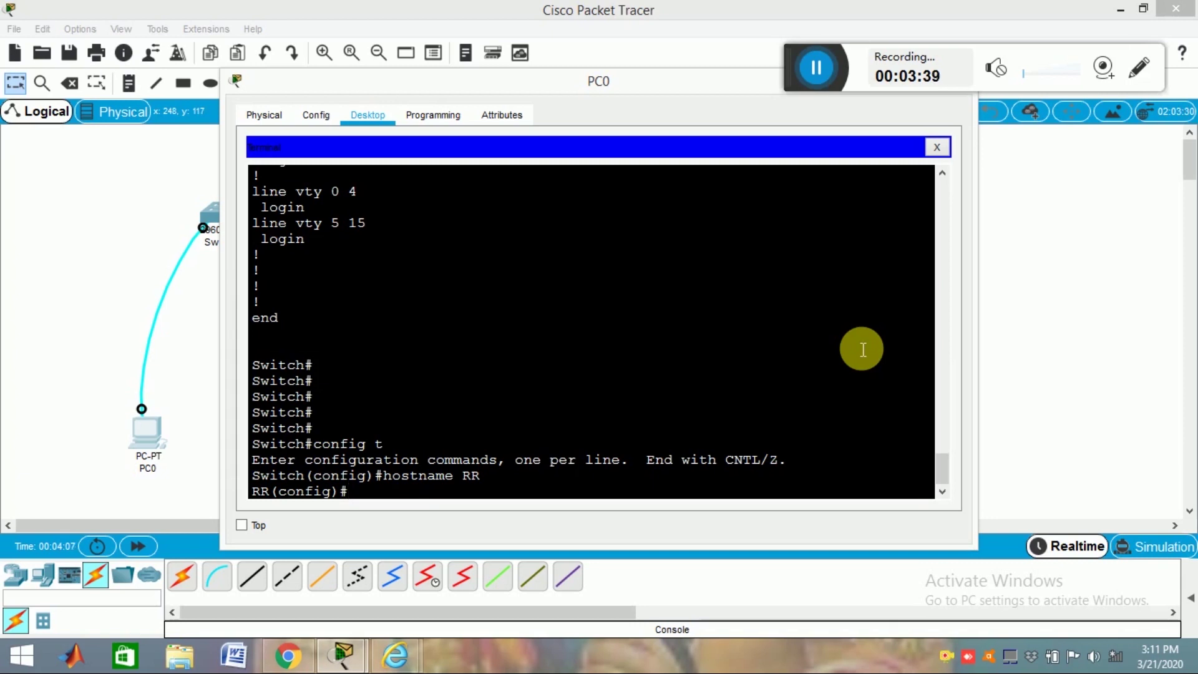
{"action": "type", "text": "nab"}
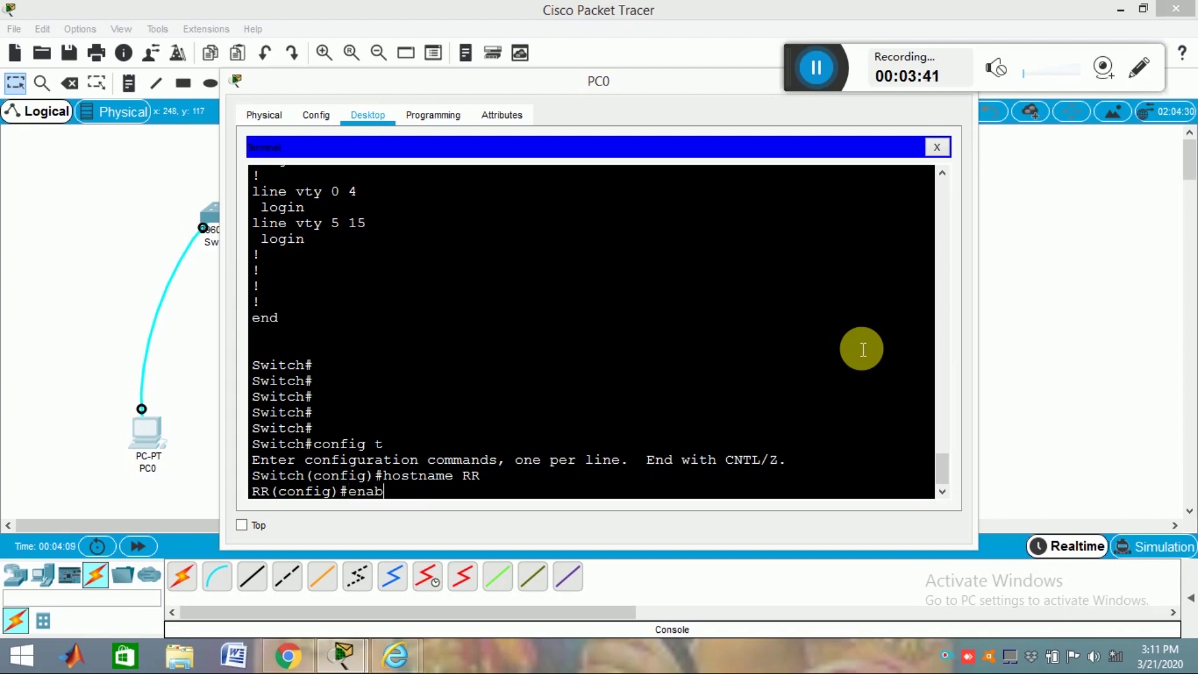
{"action": "type", "text": "le sec"}
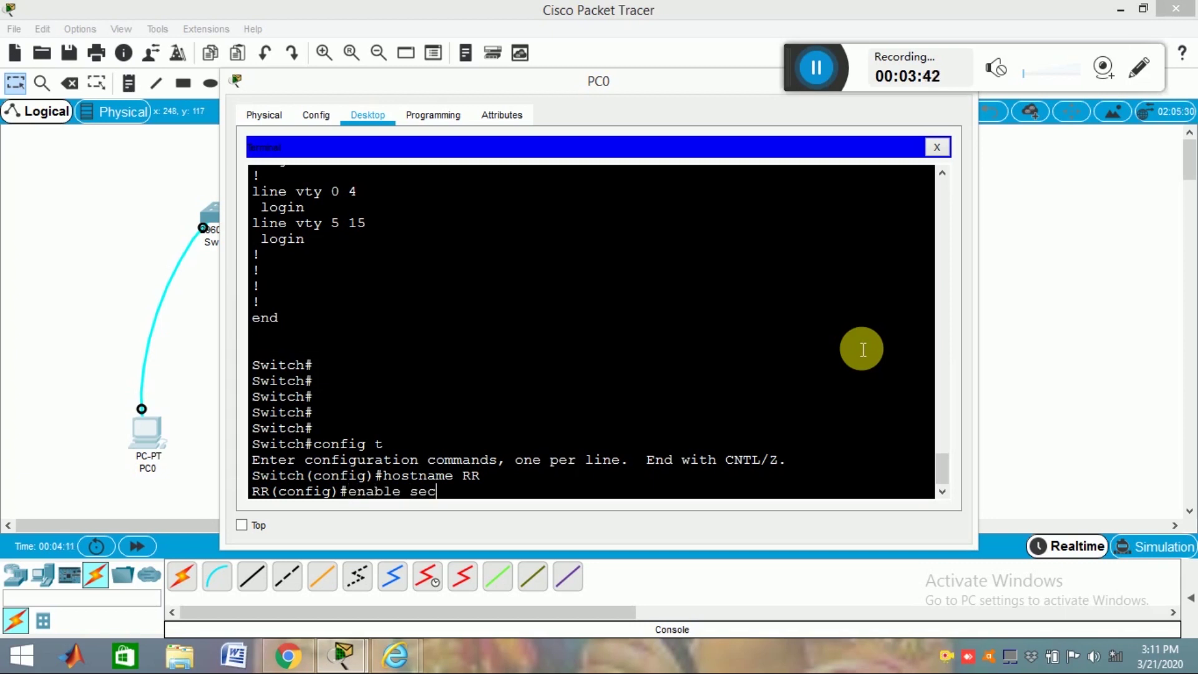
{"action": "type", "text": "ret cis"}
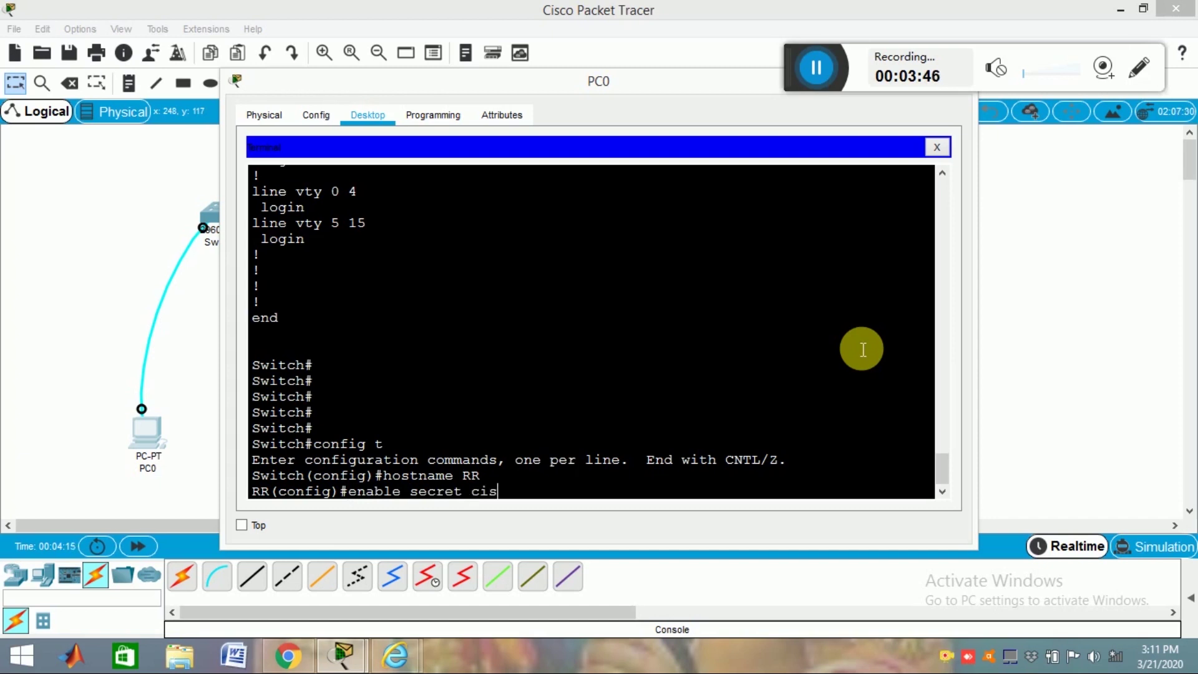
{"action": "type", "text": "co"}
{"action": "key", "text": "Return"}
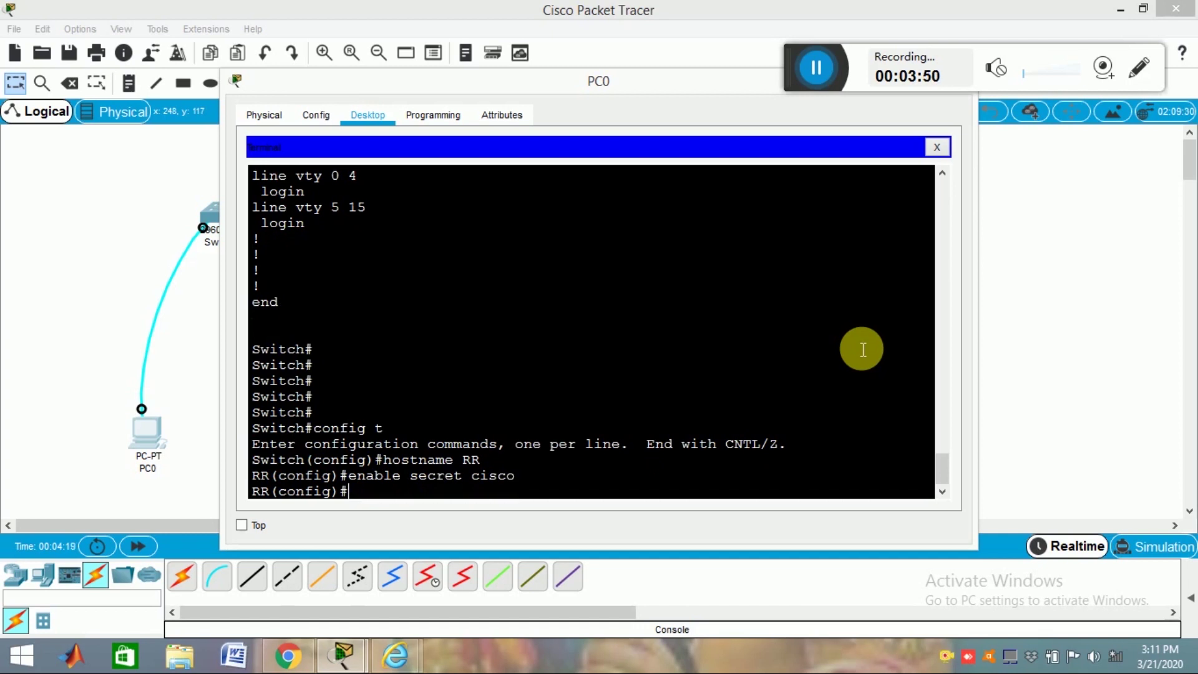
{"action": "type", "text": "line vty "}
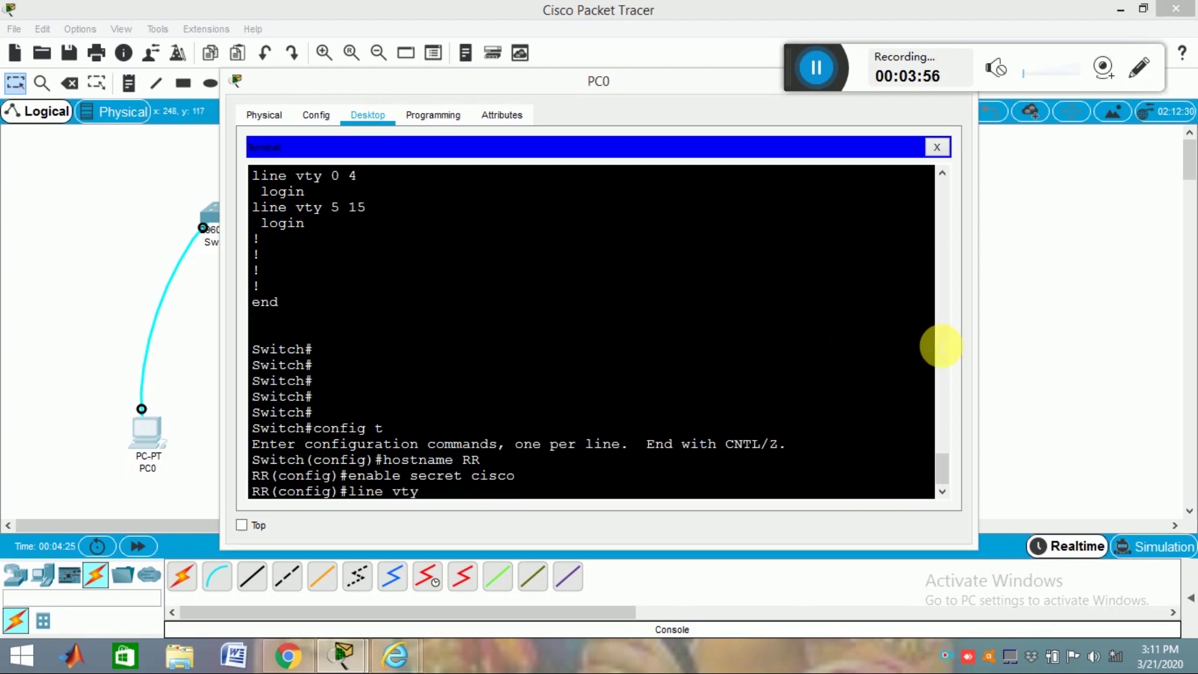
{"action": "type", "text": "0 15"}
{"action": "key", "text": "Return"}
{"action": "type", "text": "passwor"}
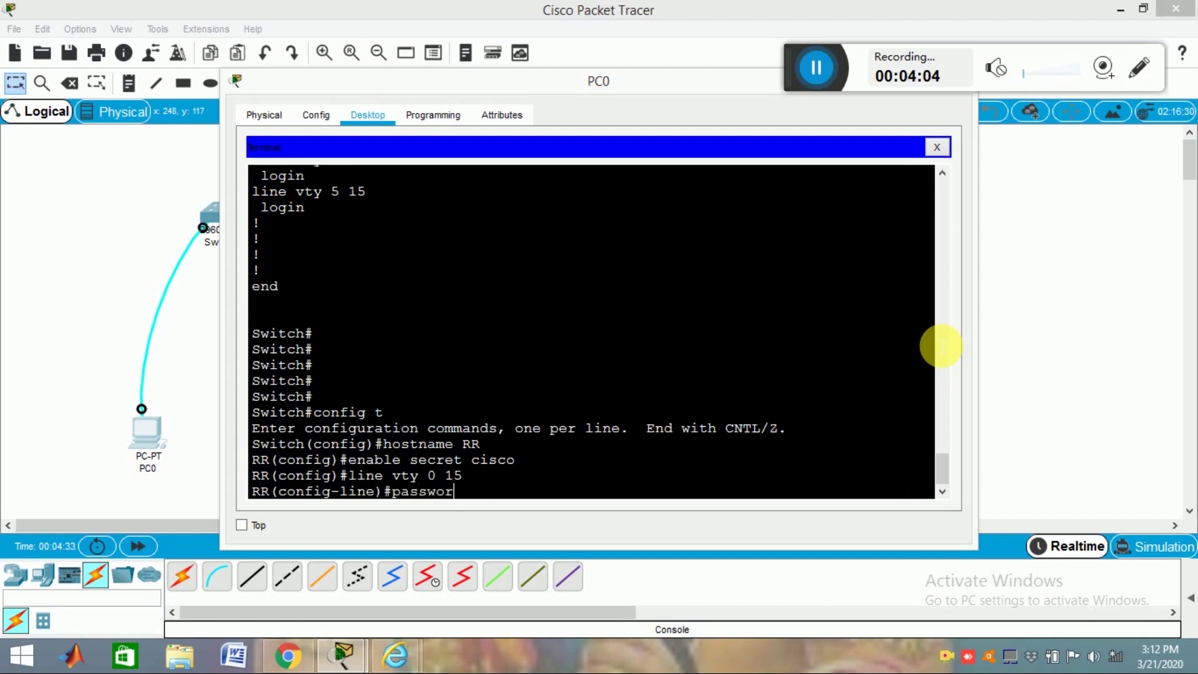
{"action": "type", "text": "d cisco"}
{"action": "key", "text": "Return"}
{"action": "type", "text": "log in"}
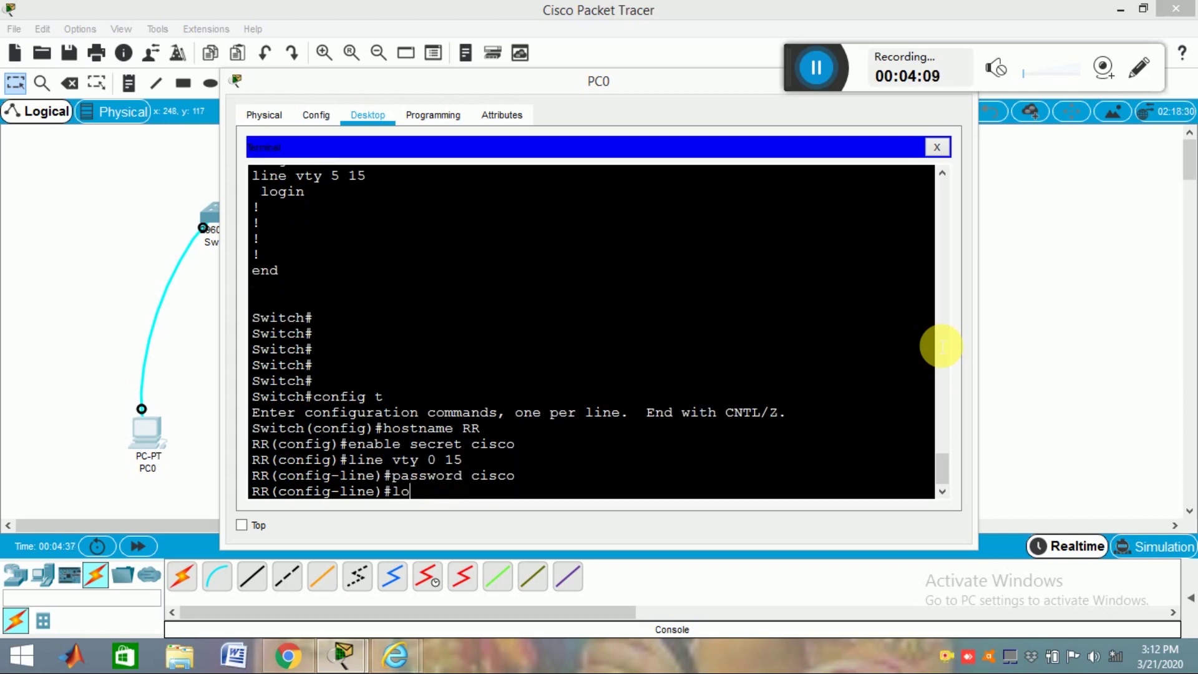
{"action": "key", "text": "BackSpace"}
{"action": "key", "text": "BackSpace"}
{"action": "key", "text": "BackSpace"}
{"action": "key", "text": "BackSpace"}
{"action": "type", "text": "gin"}
{"action": "key", "text": "Return"}
{"action": "type", "text": "ex"}
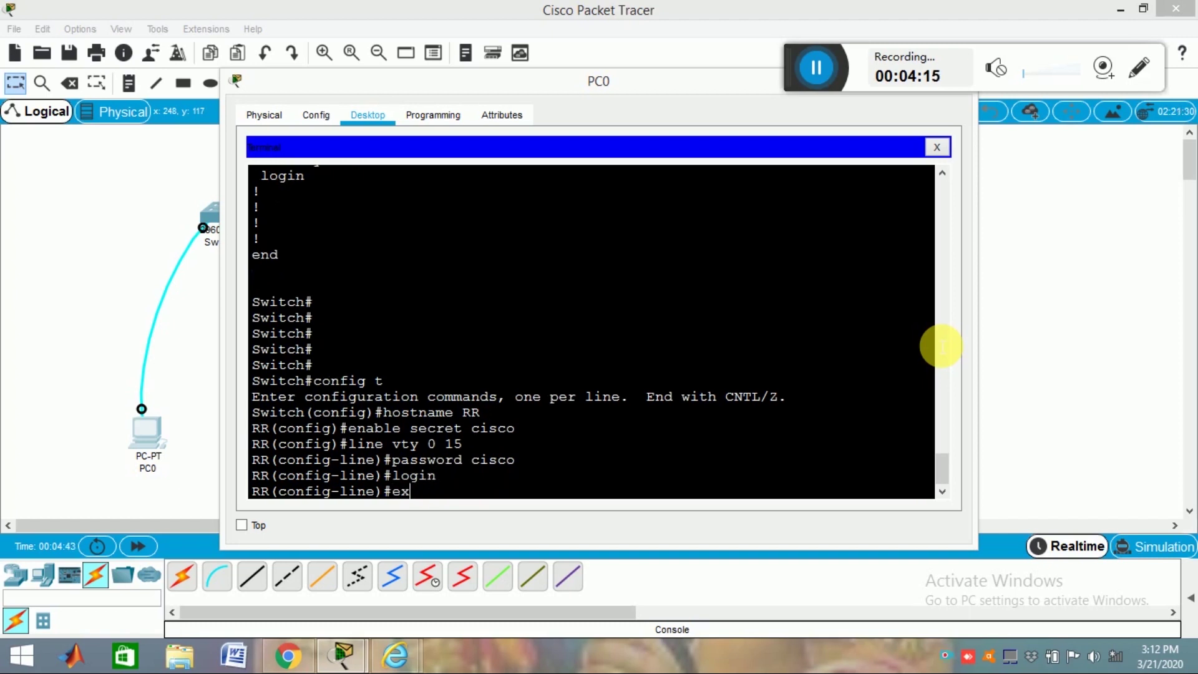
{"action": "type", "text": "d"}
{"action": "key", "text": "BackSpace"}
{"action": "key", "text": "BackSpace"}
{"action": "type", "text": "nd"}
{"action": "key", "text": "Return"}
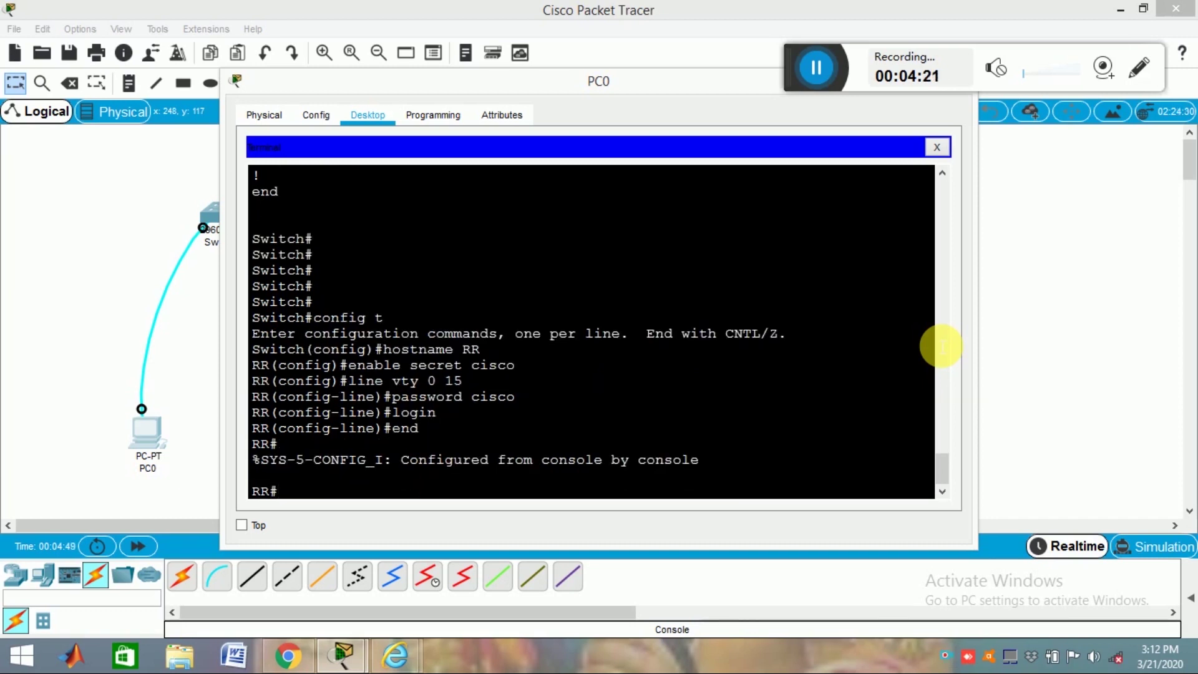
{"action": "type", "text": "copy"}
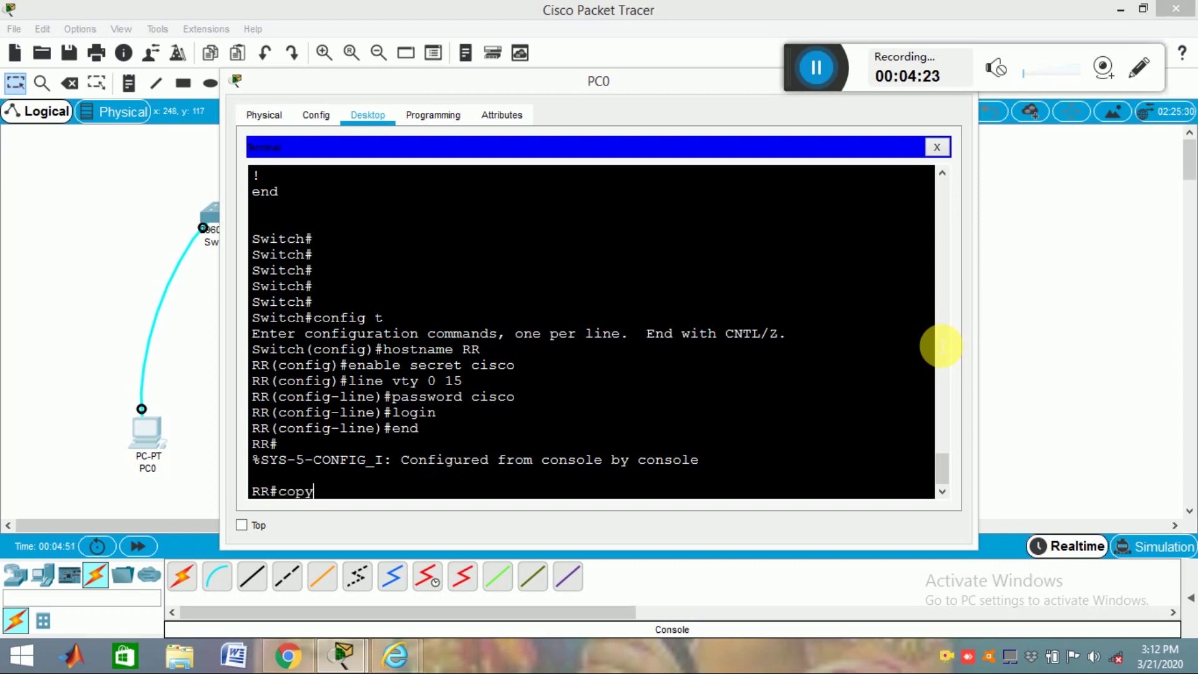
{"action": "type", "text": " ru"}
Step: Save RR's running-config to startup-config
{"action": "key", "text": "Tab"}
{"action": "type", "text": "st"}
{"action": "key", "text": "Return"}
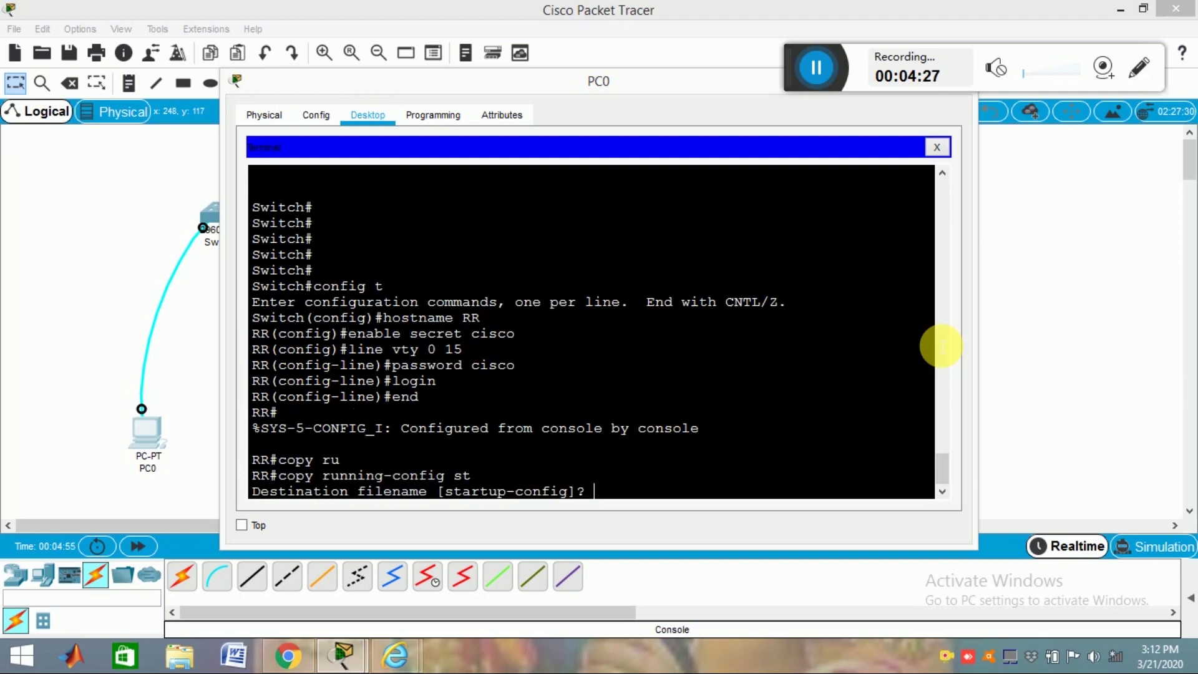
{"action": "key", "text": "Return"}
{"action": "key", "text": "Return"}
{"action": "key", "text": "Return"}
{"action": "type", "text": "showrun"}
Step: Page through show run to check line con 0 and vty password and login settings
{"action": "key", "text": "Return"}
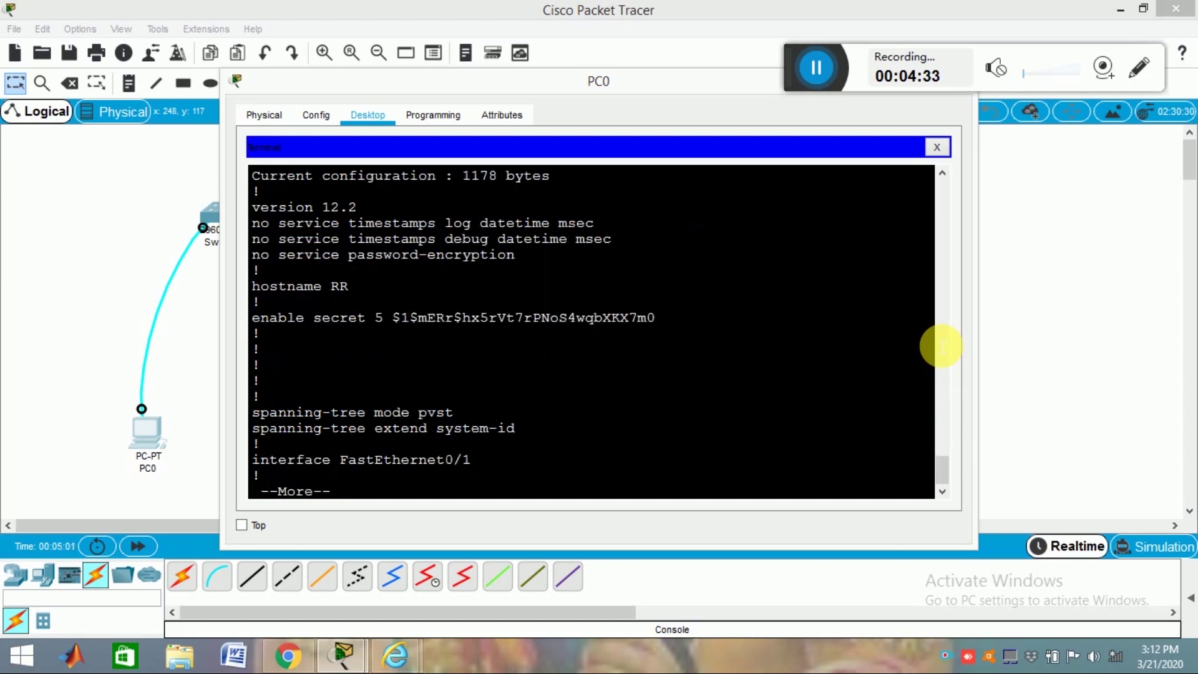
{"action": "key", "text": "Return"}
{"action": "key", "text": "Return"}
{"action": "key", "text": "Return"}
{"action": "key", "text": "Return"}
{"action": "key", "text": "Return"}
{"action": "key", "text": "Return"}
{"action": "key", "text": "Return"}
{"action": "key", "text": "Return"}
{"action": "key", "text": "Return"}
{"action": "key", "text": "Return"}
{"action": "key", "text": "Return"}
{"action": "key", "text": "Return"}
{"action": "key", "text": "Return"}
{"action": "key", "text": "Return"}
{"action": "key", "text": "Return"}
{"action": "key", "text": "Return"}
{"action": "key", "text": "Return"}
{"action": "key", "text": "Return"}
{"action": "key", "text": "Return"}
{"action": "key", "text": "Return"}
{"action": "key", "text": "Return"}
{"action": "key", "text": "Return"}
{"action": "key", "text": "Return"}
{"action": "key", "text": "Return"}
{"action": "key", "text": "Return"}
{"action": "key", "text": "Return"}
{"action": "key", "text": "Return"}
{"action": "key", "text": "Return"}
{"action": "key", "text": "Return"}
{"action": "key", "text": "Return"}
{"action": "key", "text": "Return"}
{"action": "key", "text": "Return"}
{"action": "key", "text": "Return"}
{"action": "key", "text": "Return"}
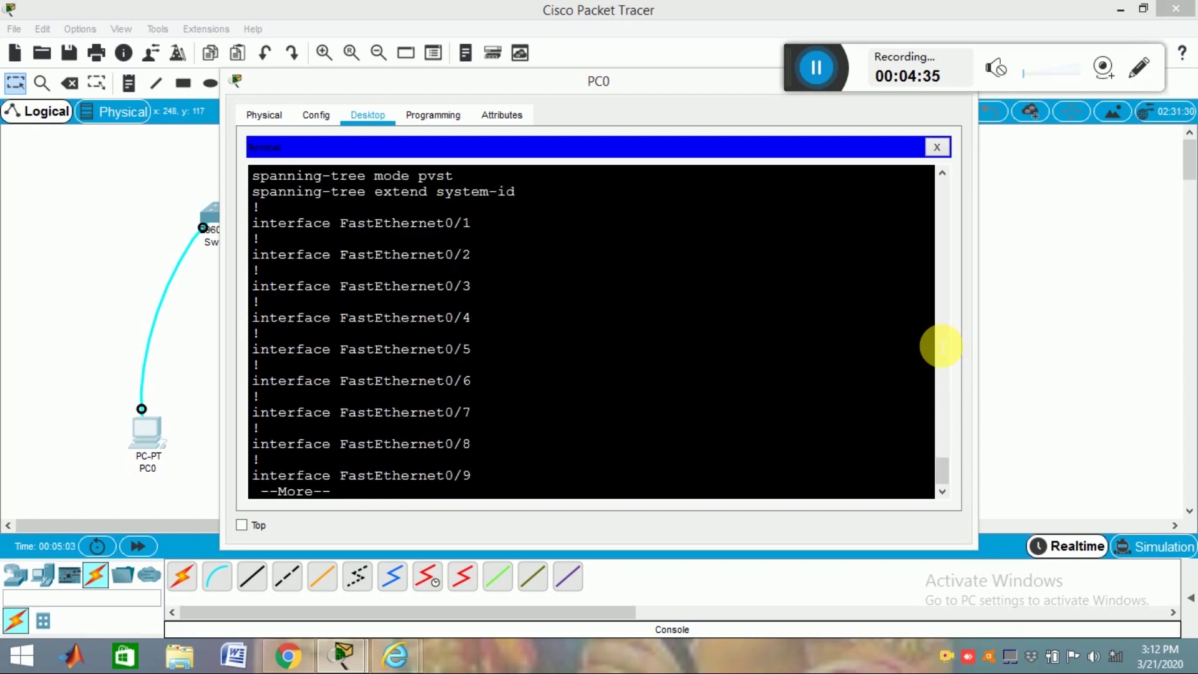
{"action": "key", "text": "Return"}
{"action": "key", "text": "Return"}
{"action": "key", "text": "Return"}
{"action": "key", "text": "Return"}
{"action": "key", "text": "Return"}
{"action": "key", "text": "Return"}
{"action": "key", "text": "Return"}
{"action": "key", "text": "Return"}
{"action": "key", "text": "Return"}
{"action": "key", "text": "Return"}
{"action": "key", "text": "Return"}
{"action": "key", "text": "Return"}
{"action": "key", "text": "Return"}
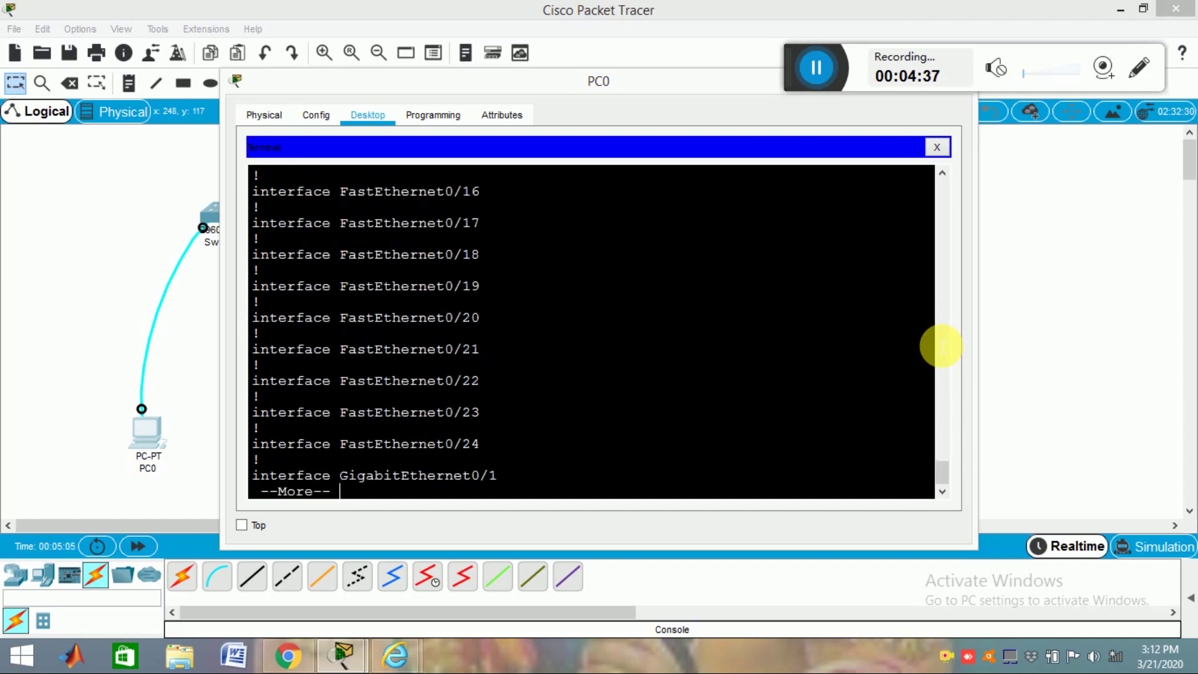
{"action": "key", "text": "Return"}
{"action": "key", "text": "Return"}
{"action": "key", "text": "Return"}
{"action": "key", "text": "Return"}
{"action": "key", "text": "Return"}
{"action": "key", "text": "Return"}
{"action": "key", "text": "Return"}
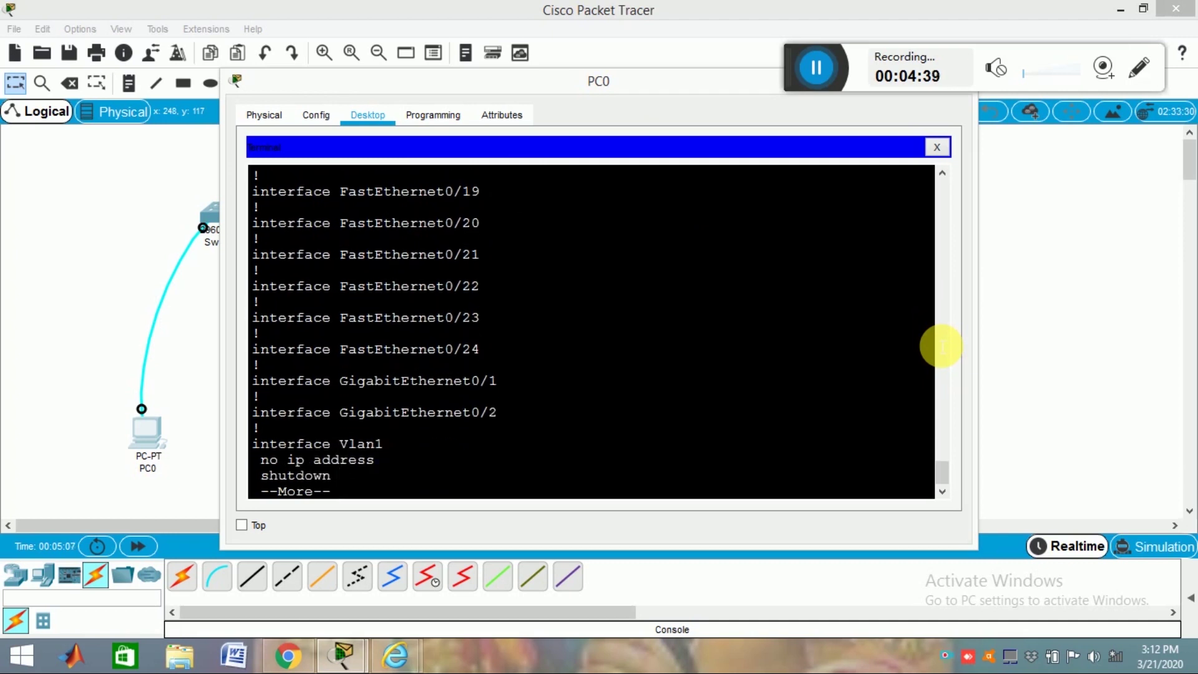
{"action": "key", "text": "Return"}
{"action": "key", "text": "Return"}
{"action": "key", "text": "Return"}
{"action": "key", "text": "Return"}
{"action": "key", "text": "Return"}
{"action": "key", "text": "Return"}
{"action": "key", "text": "Return"}
{"action": "key", "text": "Return"}
{"action": "key", "text": "Return"}
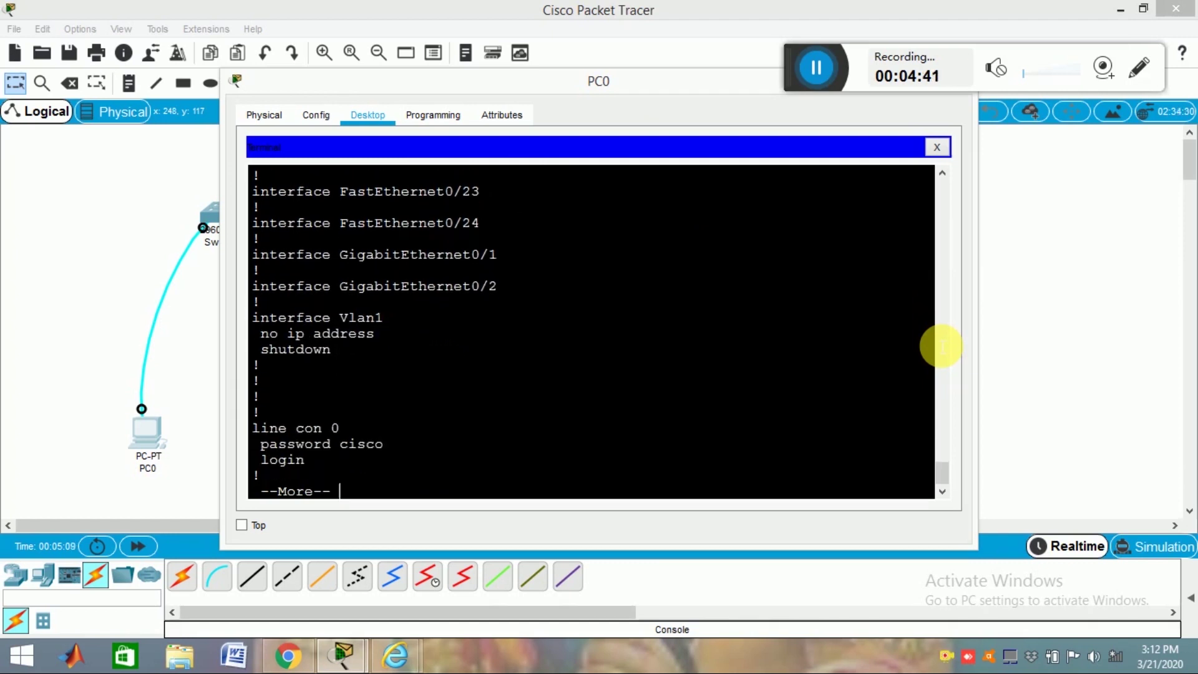
{"action": "key", "text": "Return"}
{"action": "key", "text": "Return"}
{"action": "key", "text": "Return"}
{"action": "key", "text": "Return"}
{"action": "key", "text": "Return"}
{"action": "key", "text": "Return"}
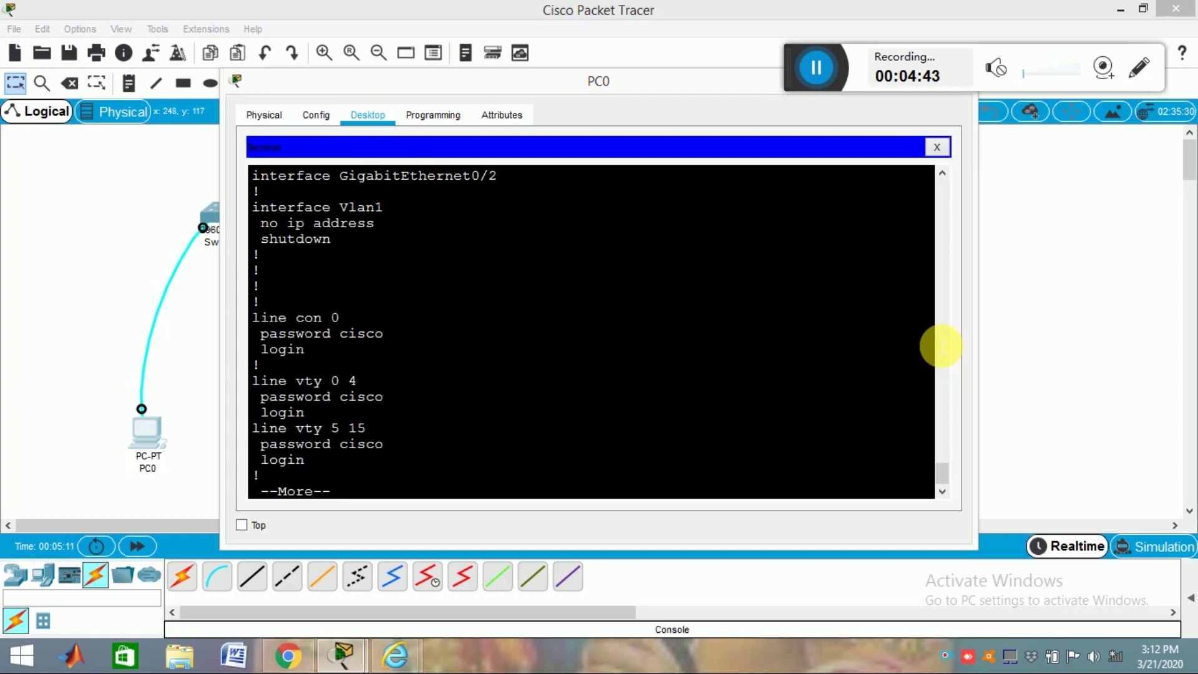
{"action": "key", "text": "Return"}
{"action": "key", "text": "Return"}
{"action": "key", "text": "Return"}
{"action": "key", "text": "Return"}
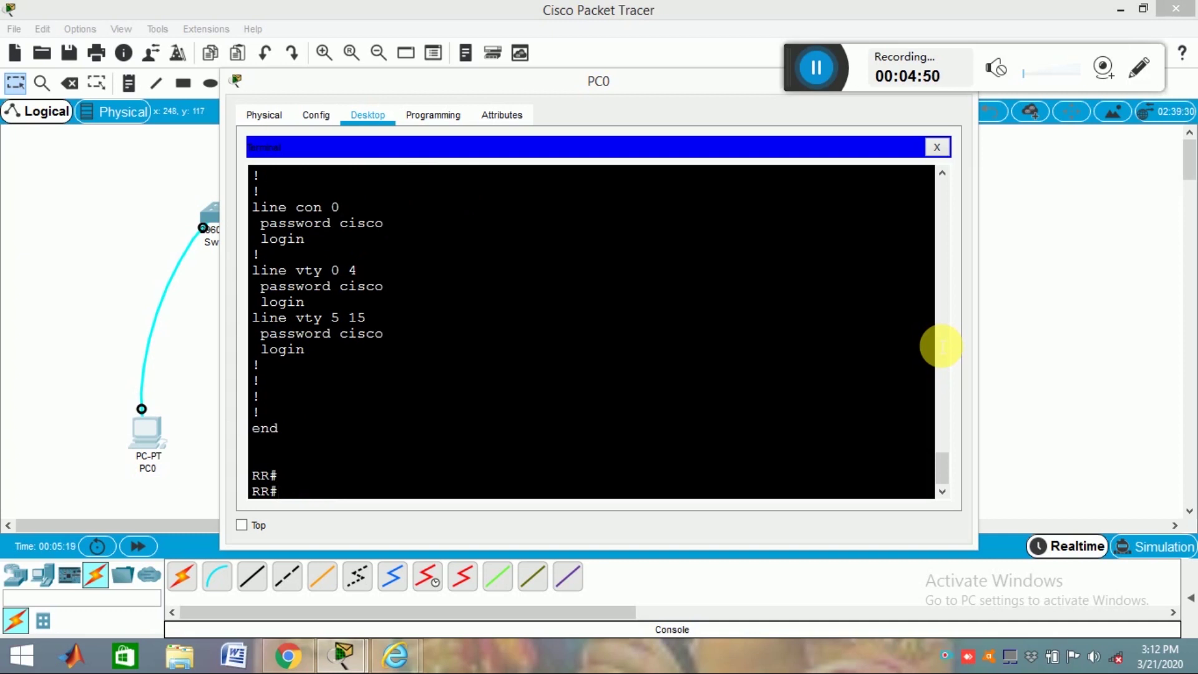
Step: Configure interface VLAN 1 with IP address 192.168.1.65 255.255.255.0
{"action": "type", "text": "conig t"}
{"action": "key", "text": "Return"}
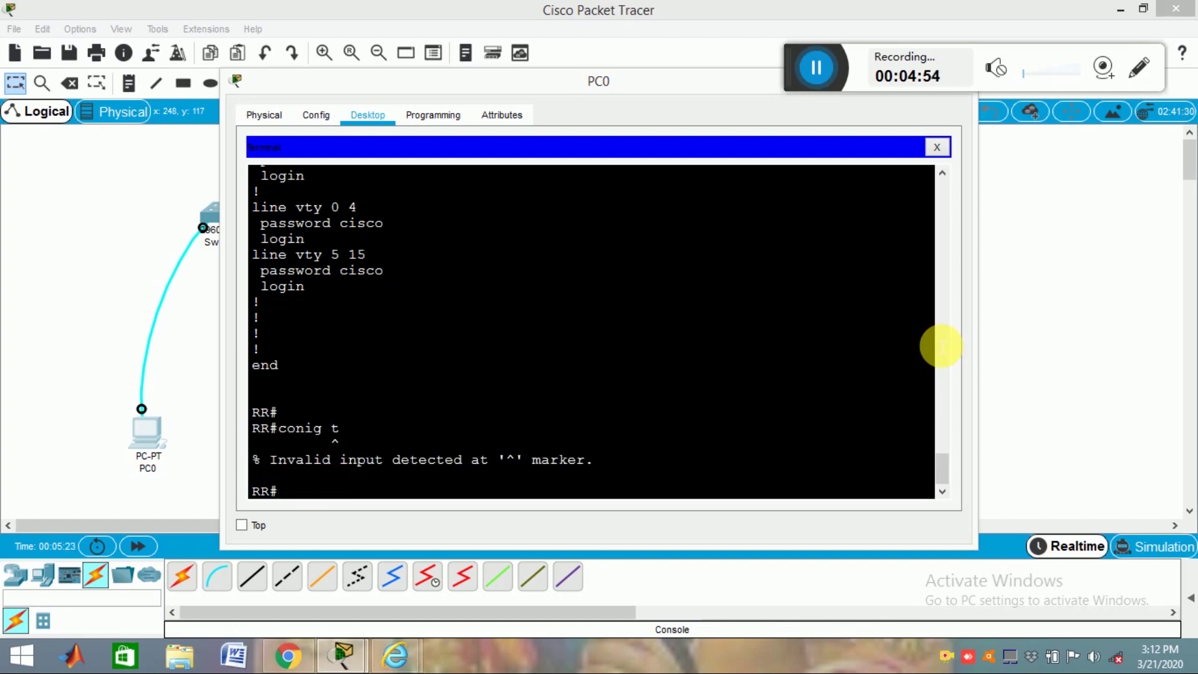
{"action": "type", "text": "config t"}
{"action": "key", "text": "Return"}
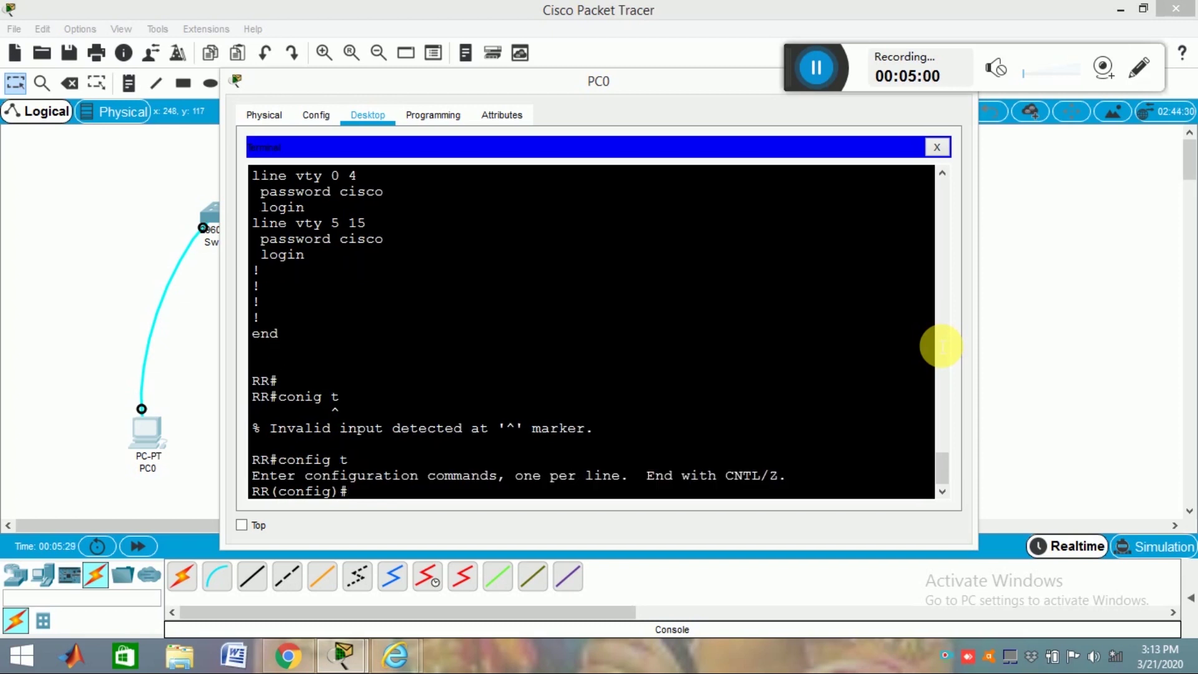
{"action": "type", "text": "int vlan 1"}
{"action": "key", "text": "Return"}
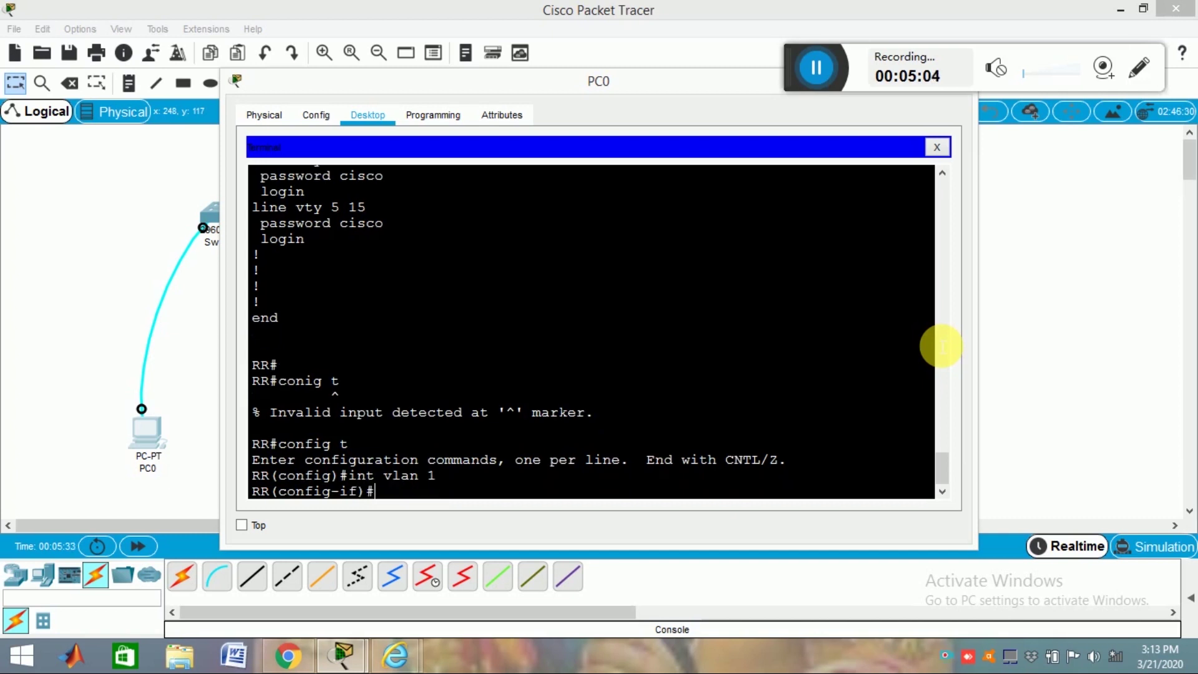
{"action": "type", "text": "ip addre"}
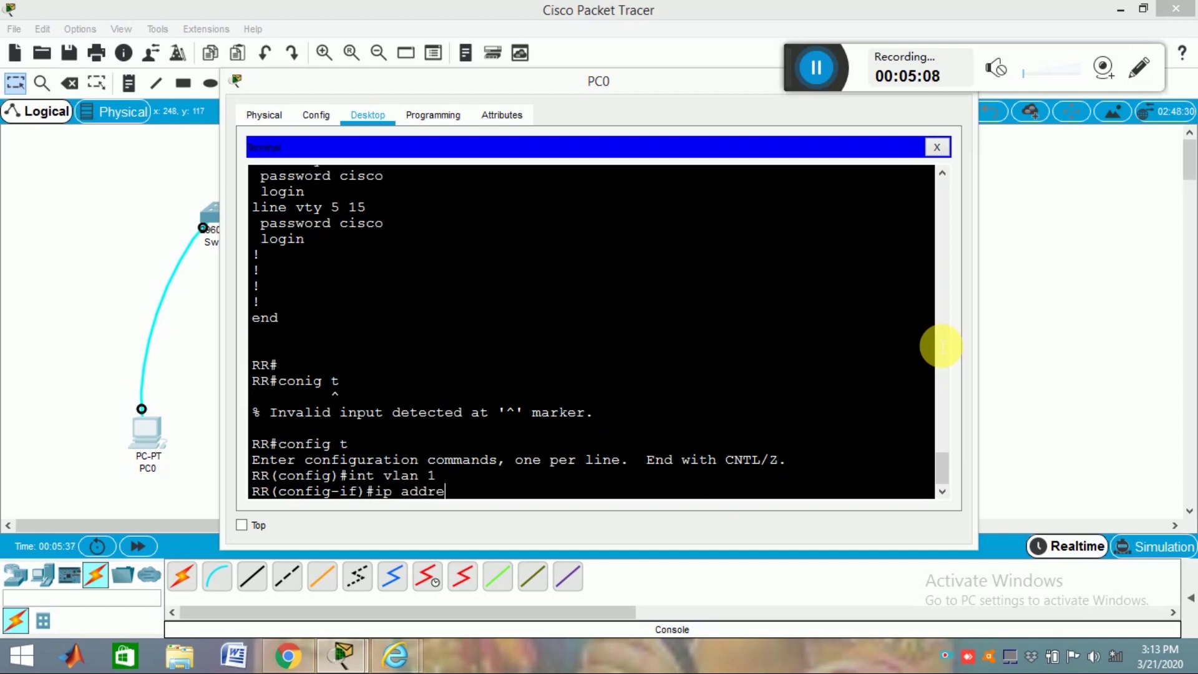
{"action": "type", "text": "ss 192.168.1.65 255.255."}
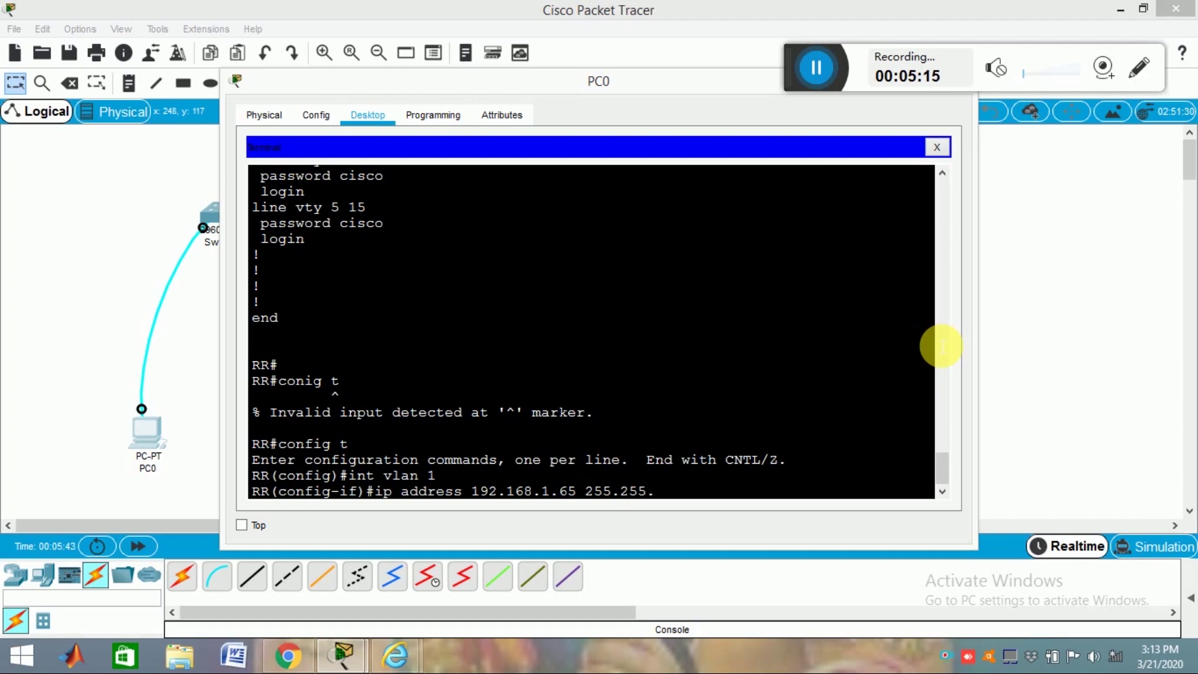
{"action": "type", "text": "255.0"}
{"action": "key", "text": "Return"}
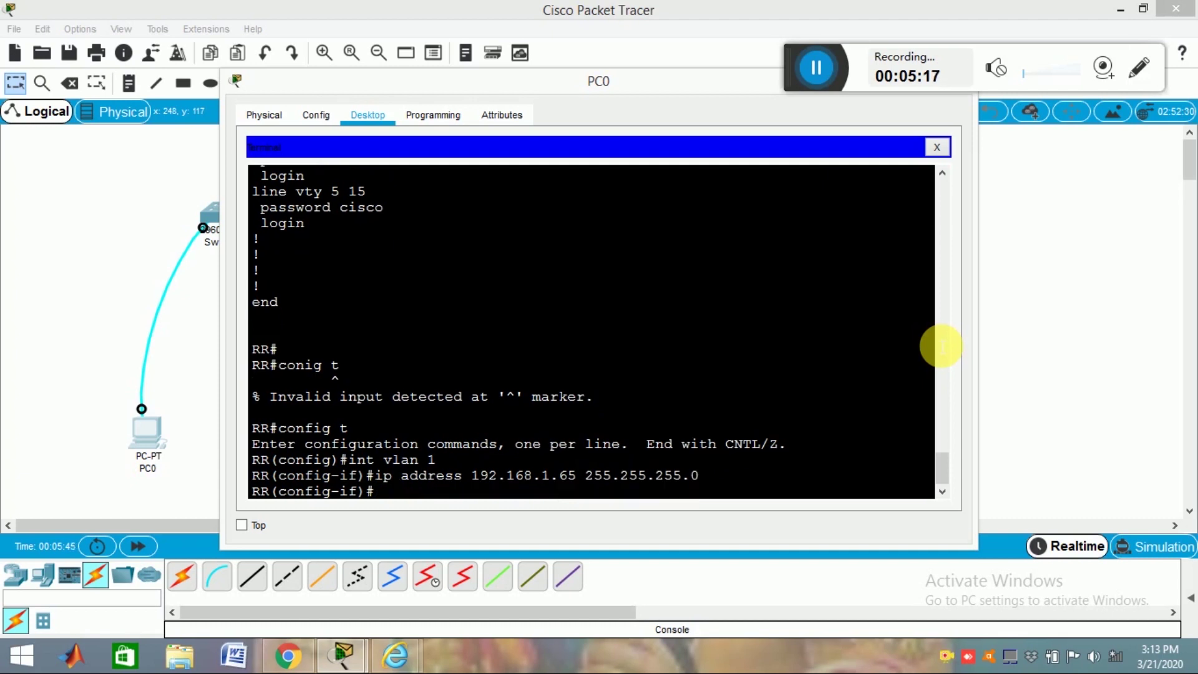
Step: Bring VLAN 1 up with no shutdown and return to global configuration
{"action": "type", "text": "nos hu"}
{"action": "key", "text": "BackSpace"}
{"action": "type", "text": "shutdown"}
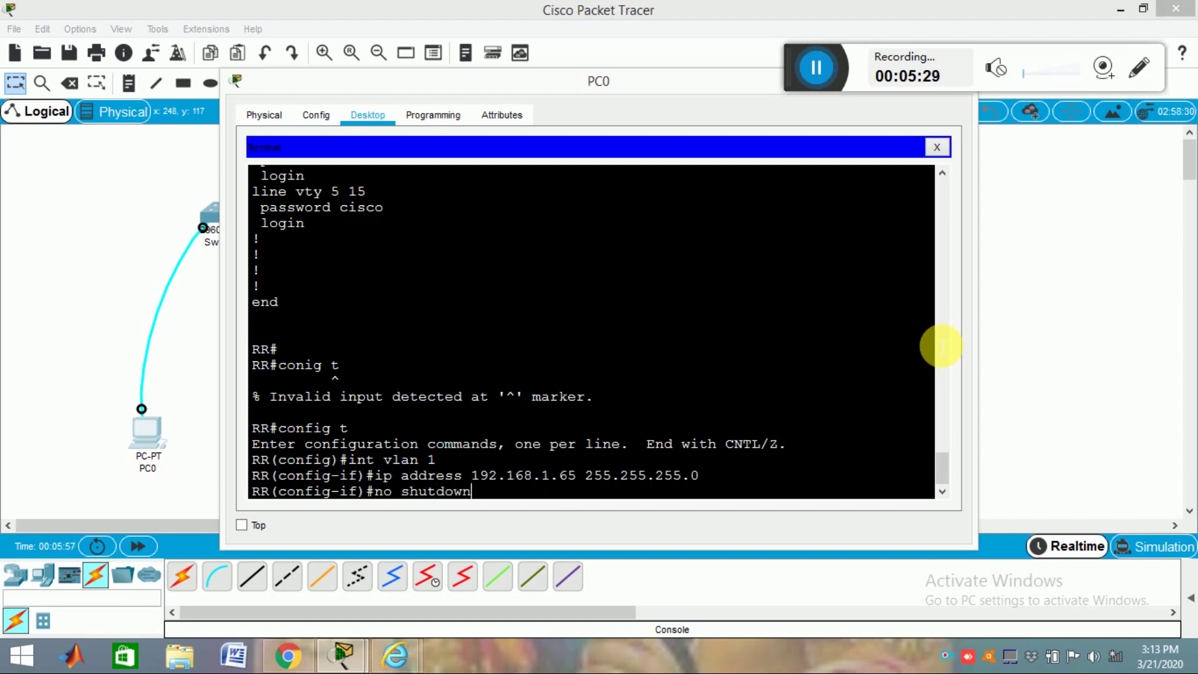
{"action": "key", "text": "Return"}
{"action": "key", "text": "Return"}
{"action": "key", "text": "Return"}
{"action": "key", "text": "Return"}
{"action": "key", "text": "Return"}
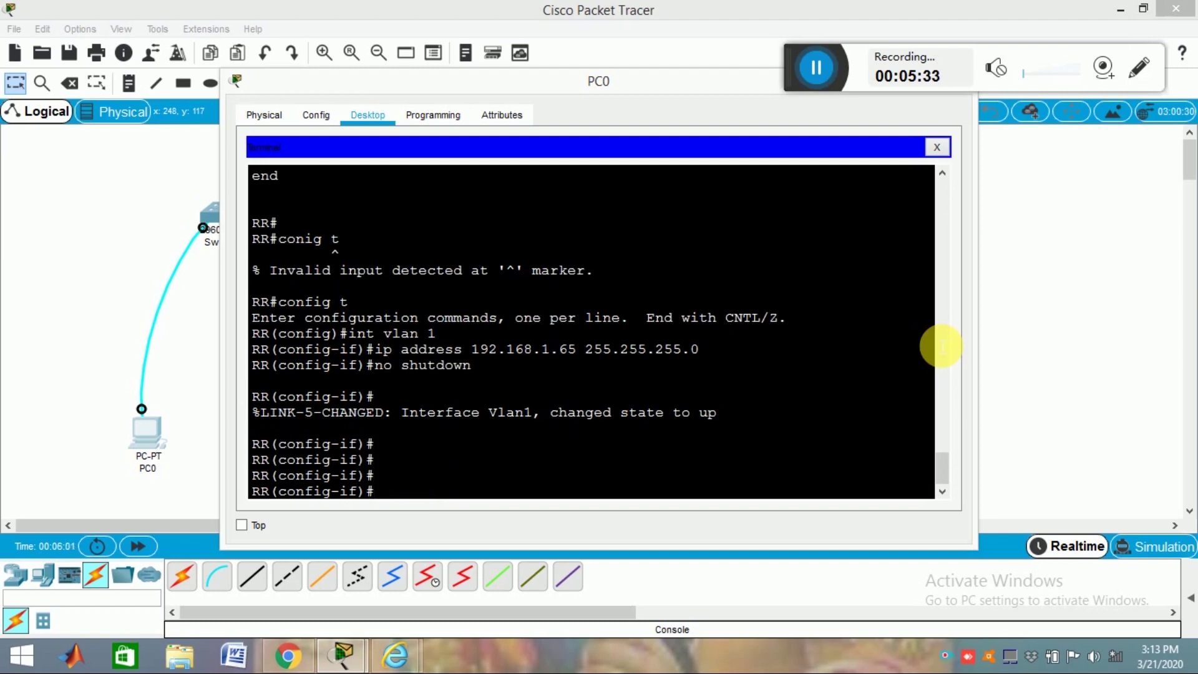
{"action": "key", "text": "Return"}
{"action": "type", "text": "exit"}
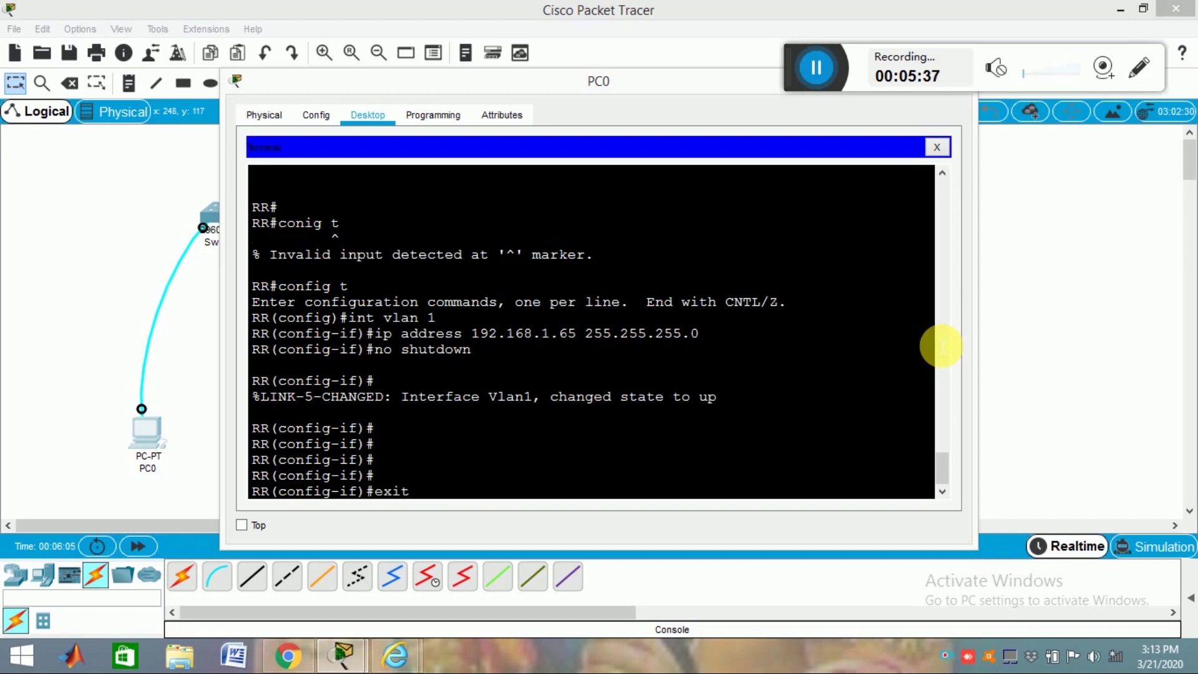
{"action": "key", "text": "Return"}
{"action": "key", "text": "Return"}
{"action": "key", "text": "Return"}
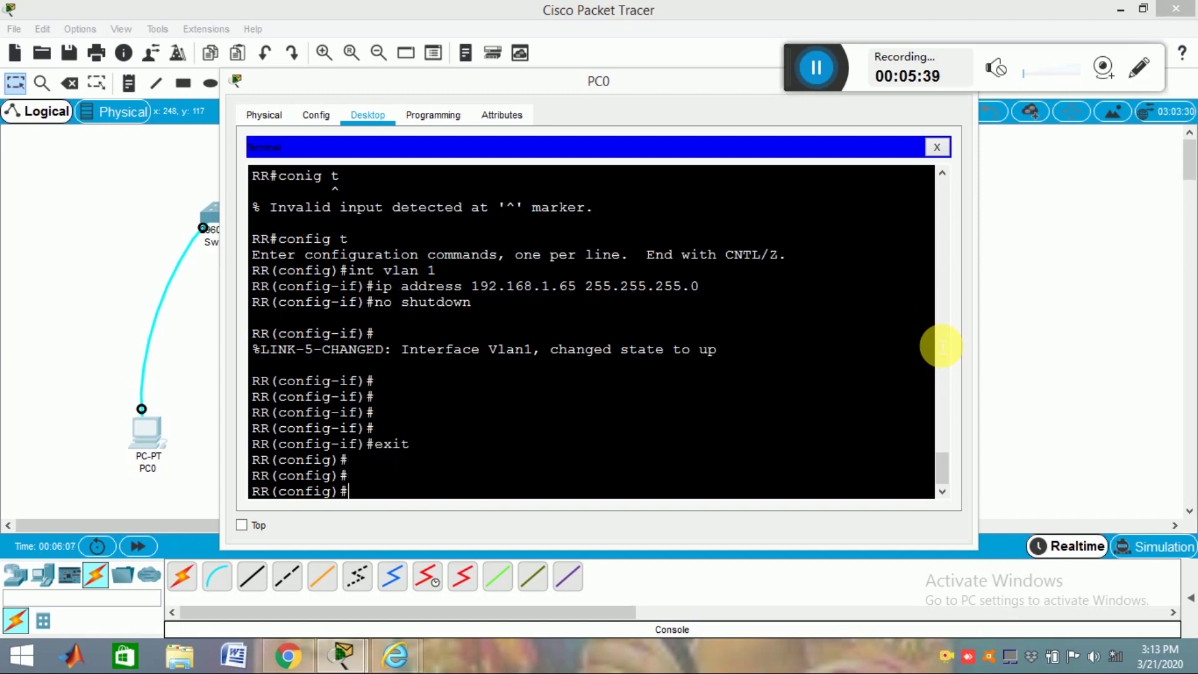
Step: Close PC0's window and add a new PC, PC1, to the canvas
{"action": "left_click_drag", "start_coordinate": [652, 88], "coordinate": [576, 116]}
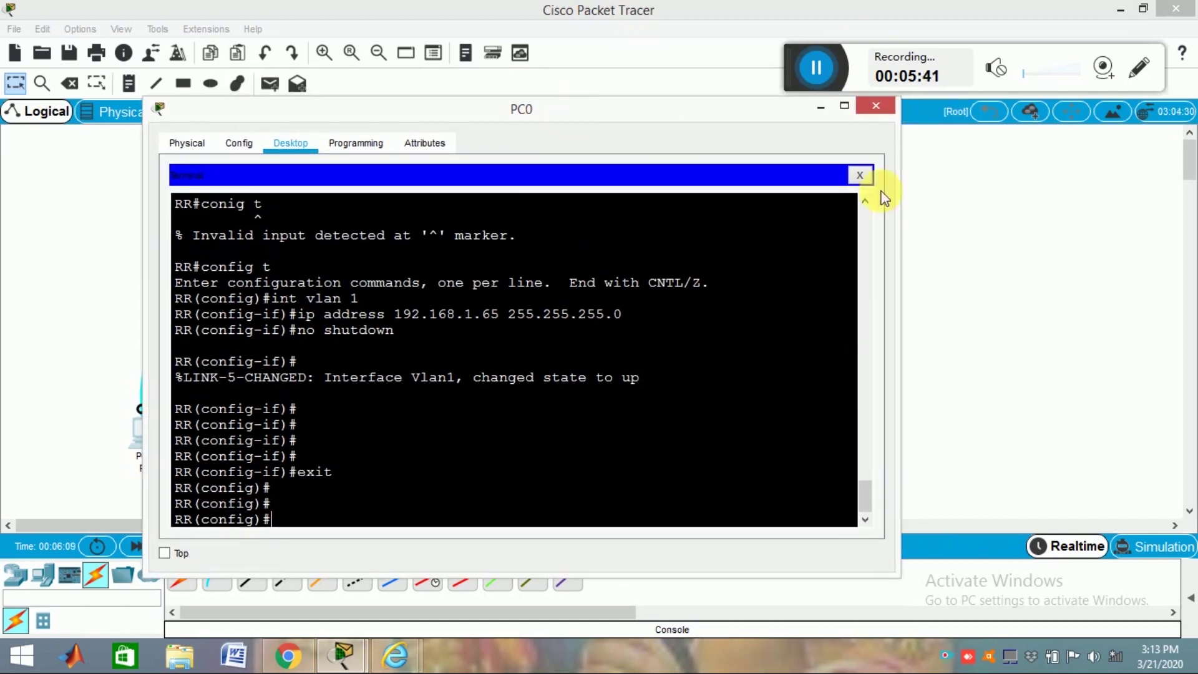
{"action": "left_click", "coordinate": [876, 107]}
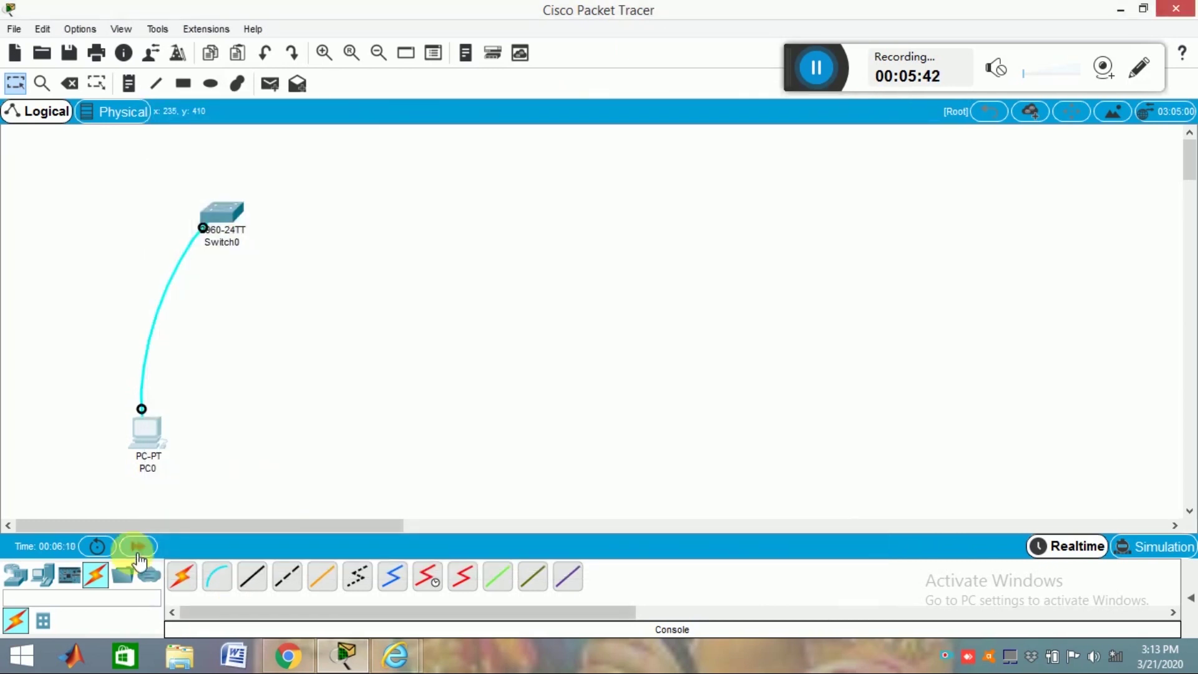
{"action": "left_click", "coordinate": [43, 574]}
{"action": "left_click_drag", "start_coordinate": [187, 582], "coordinate": [263, 406]}
Step: Cable PC1's FastEthernet0 to Switch0's FastEthernet0/1 with a copper straight-through cable
{"action": "left_click", "coordinate": [97, 576]}
{"action": "left_click", "coordinate": [250, 580]}
{"action": "left_click", "coordinate": [260, 402]}
{"action": "left_click", "coordinate": [305, 466]}
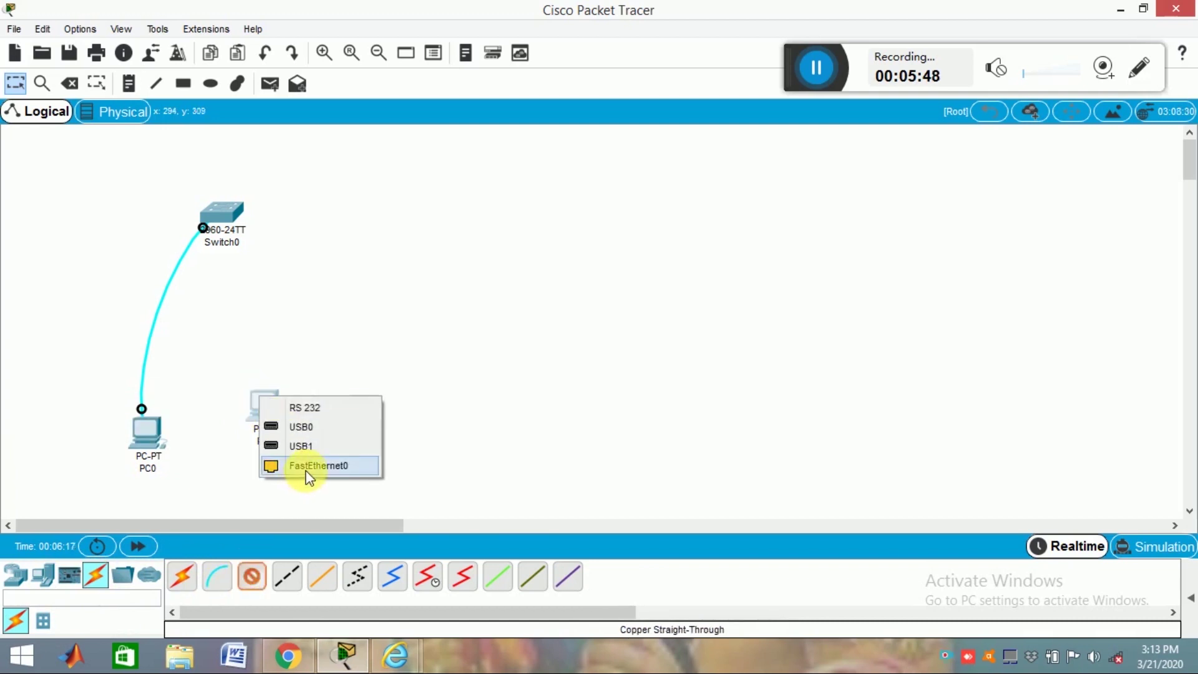
{"action": "left_click", "coordinate": [221, 217]}
{"action": "left_click", "coordinate": [299, 14]}
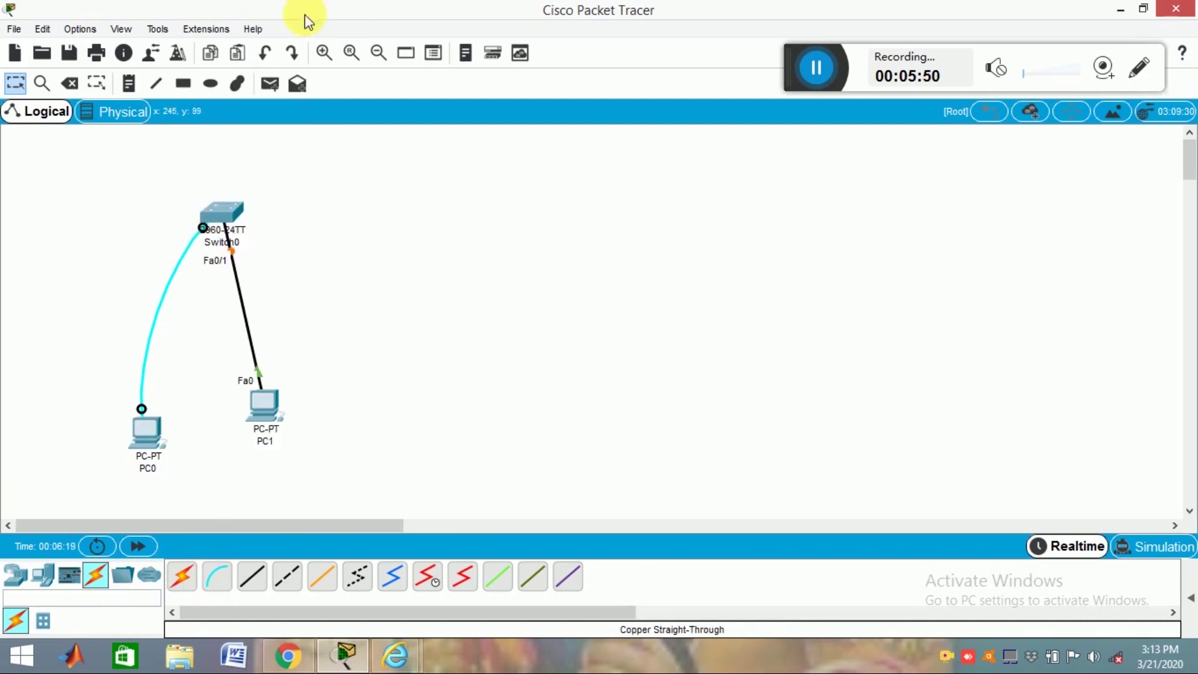
Step: Give PC1 static IP 192.168.1.3 with the default mask 255.255.255.0
{"action": "left_click", "coordinate": [261, 411]}
{"action": "left_click", "coordinate": [382, 116]}
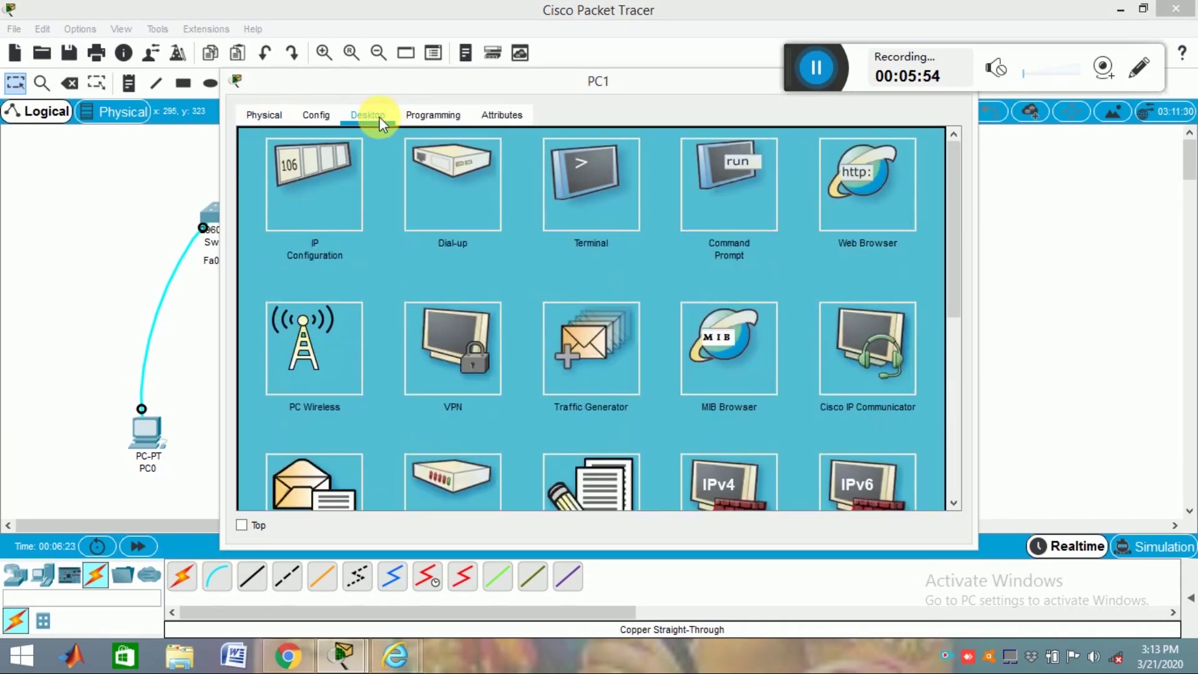
{"action": "left_click", "coordinate": [343, 188]}
{"action": "left_click", "coordinate": [504, 165]}
{"action": "type", "text": "192.168.1.3"}
{"action": "left_click", "coordinate": [534, 186]}
{"action": "left_click_drag", "start_coordinate": [685, 82], "coordinate": [667, 104]}
{"action": "left_click_drag", "start_coordinate": [939, 262], "coordinate": [934, 170]}
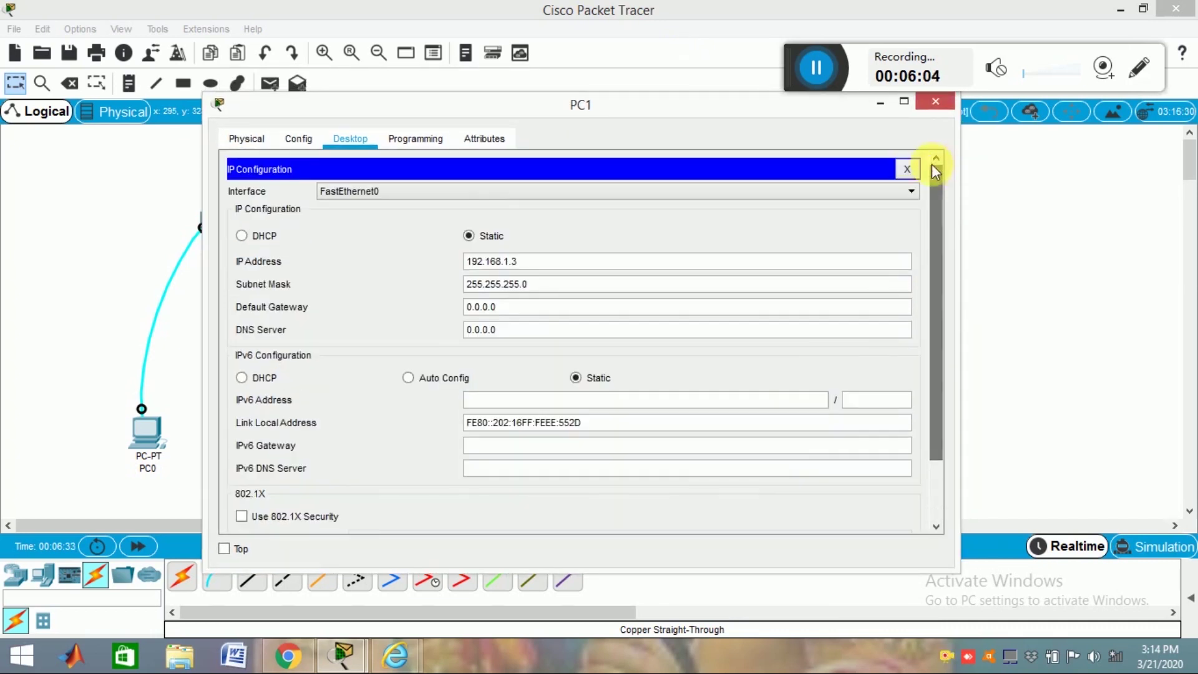
{"action": "left_click", "coordinate": [908, 168]}
Step: From PC1's Command Prompt, telnet to 192.168.1.65 and log in with the vty password
{"action": "left_click", "coordinate": [702, 189]}
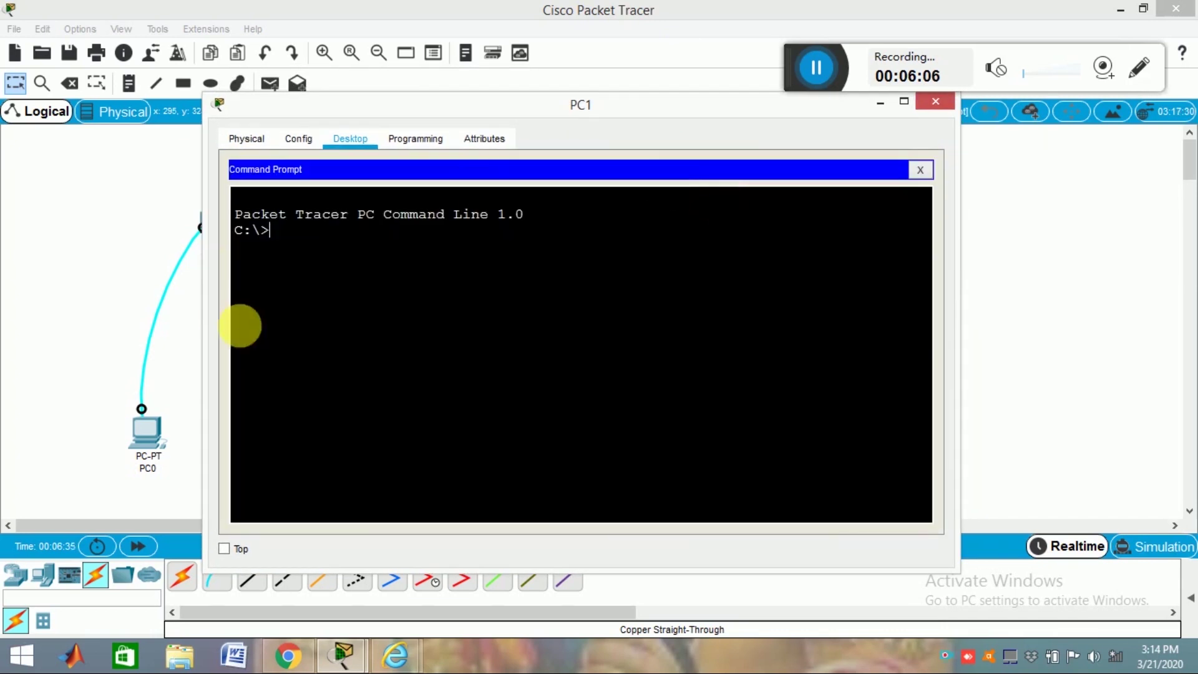
{"action": "type", "text": "te"}
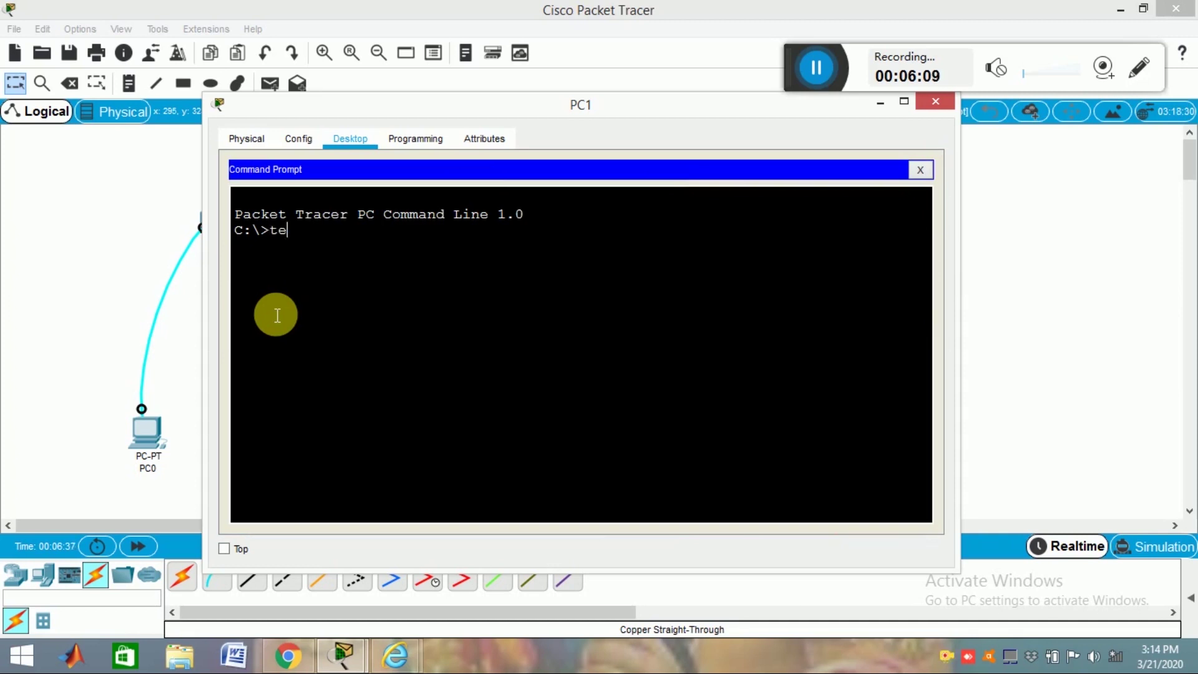
{"action": "type", "text": "lnet 192.168.1.65"}
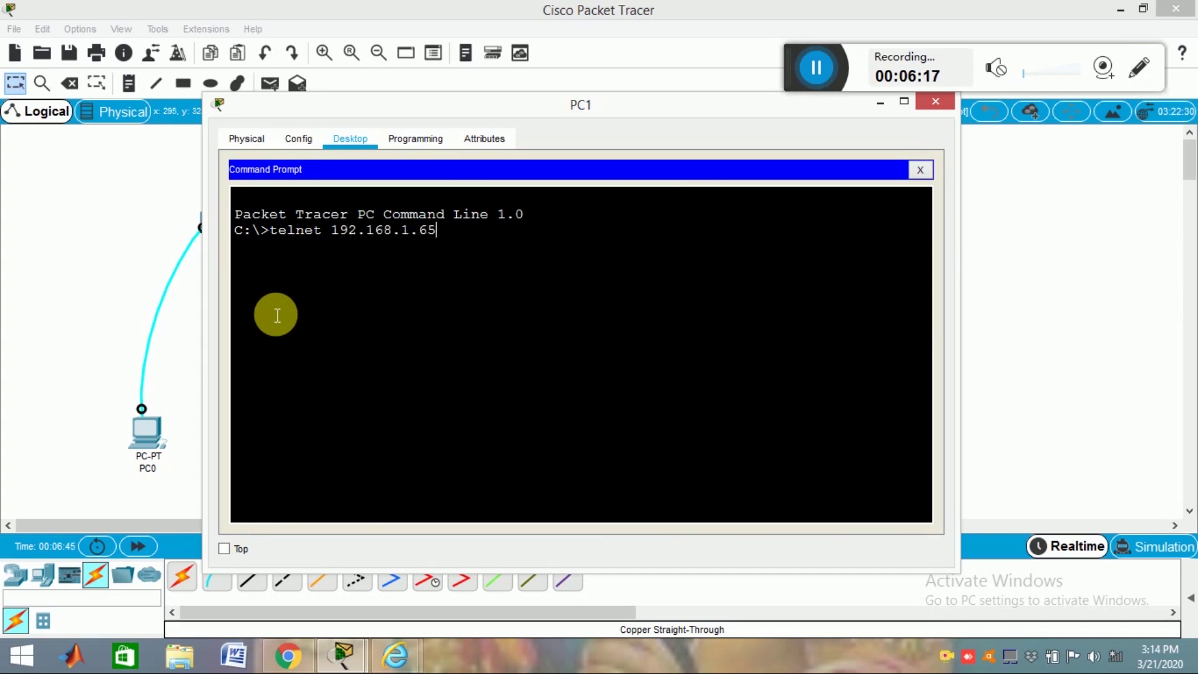
{"action": "key", "text": "Return"}
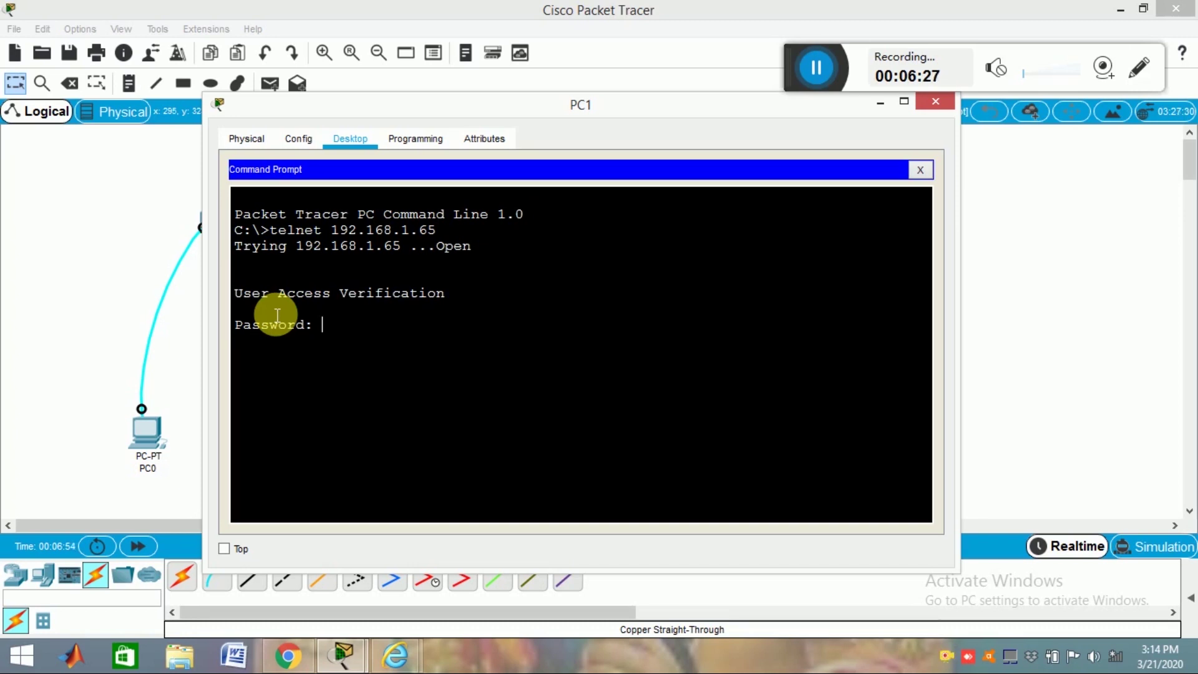
{"action": "key", "text": "Return"}
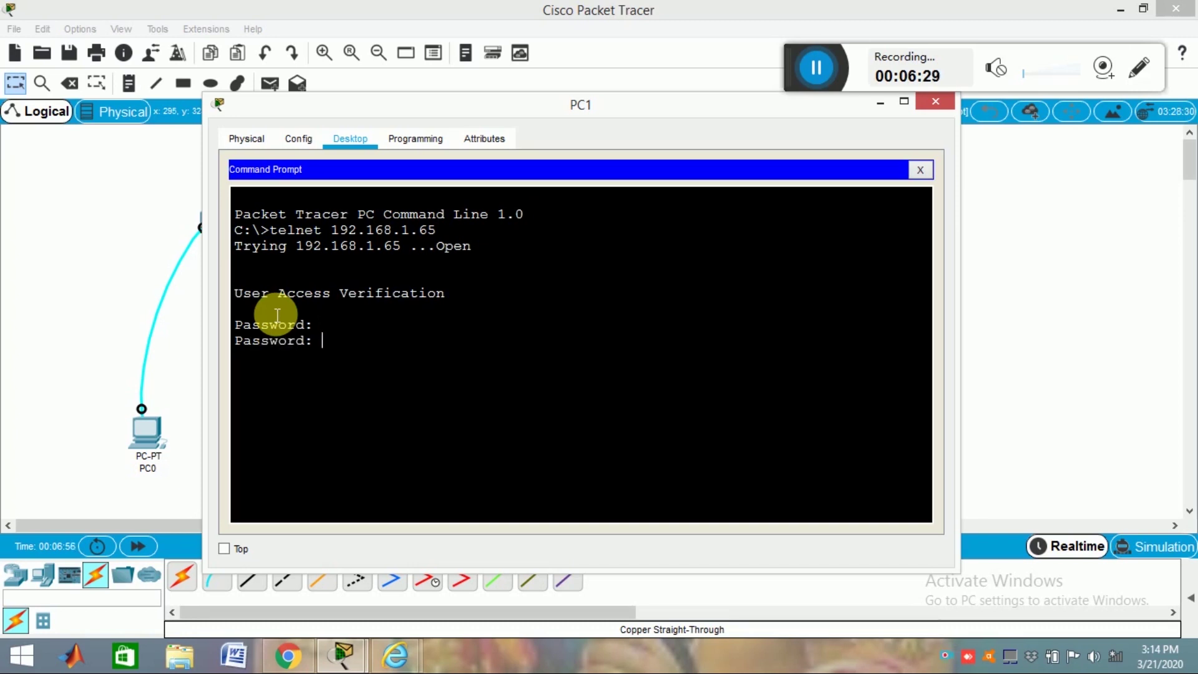
{"action": "key", "text": "Return"}
Step: Enter privileged mode with the enable secret and go into global configuration with config t
{"action": "type", "text": "enable"}
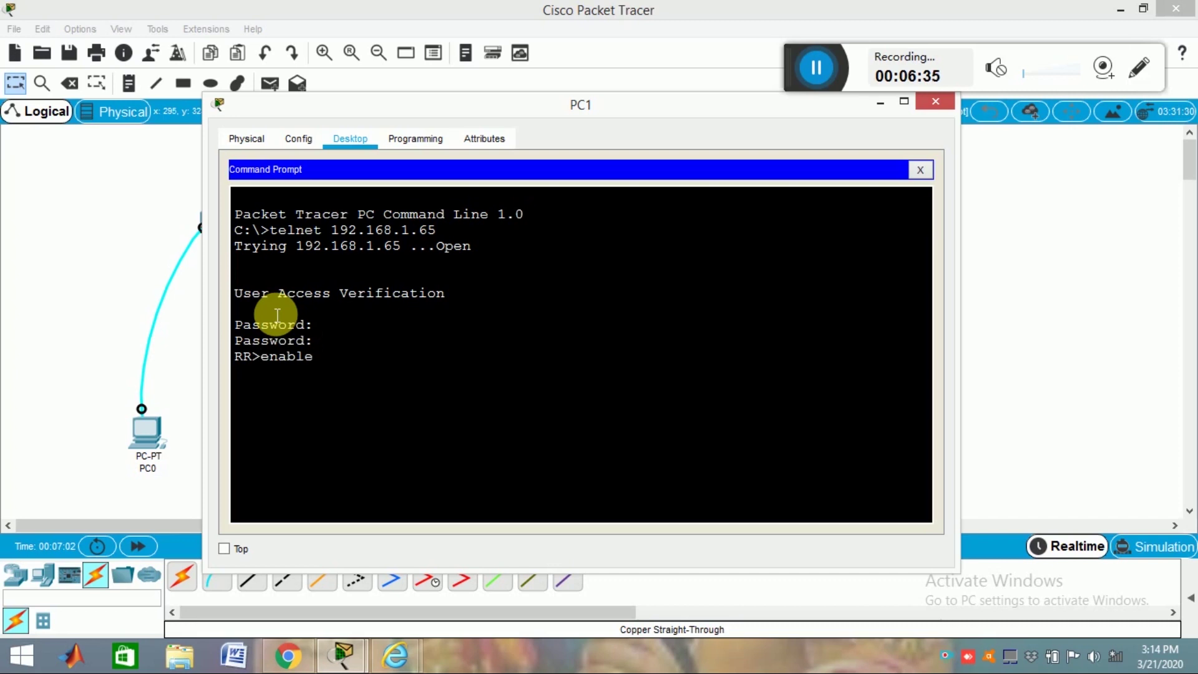
{"action": "key", "text": "Return"}
{"action": "key", "text": "Return"}
{"action": "key", "text": "Return"}
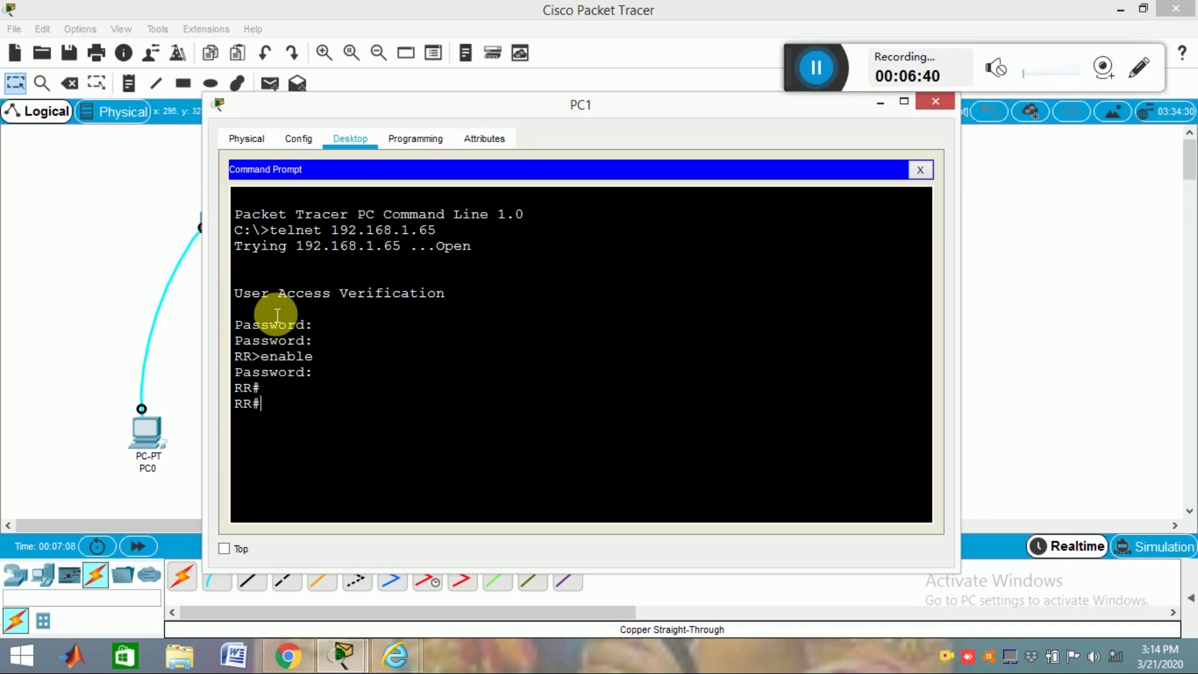
{"action": "type", "text": "config t"}
{"action": "key", "text": "Return"}
{"action": "key", "text": "Return"}
{"action": "key", "text": "Return"}
{"action": "key", "text": "Return"}
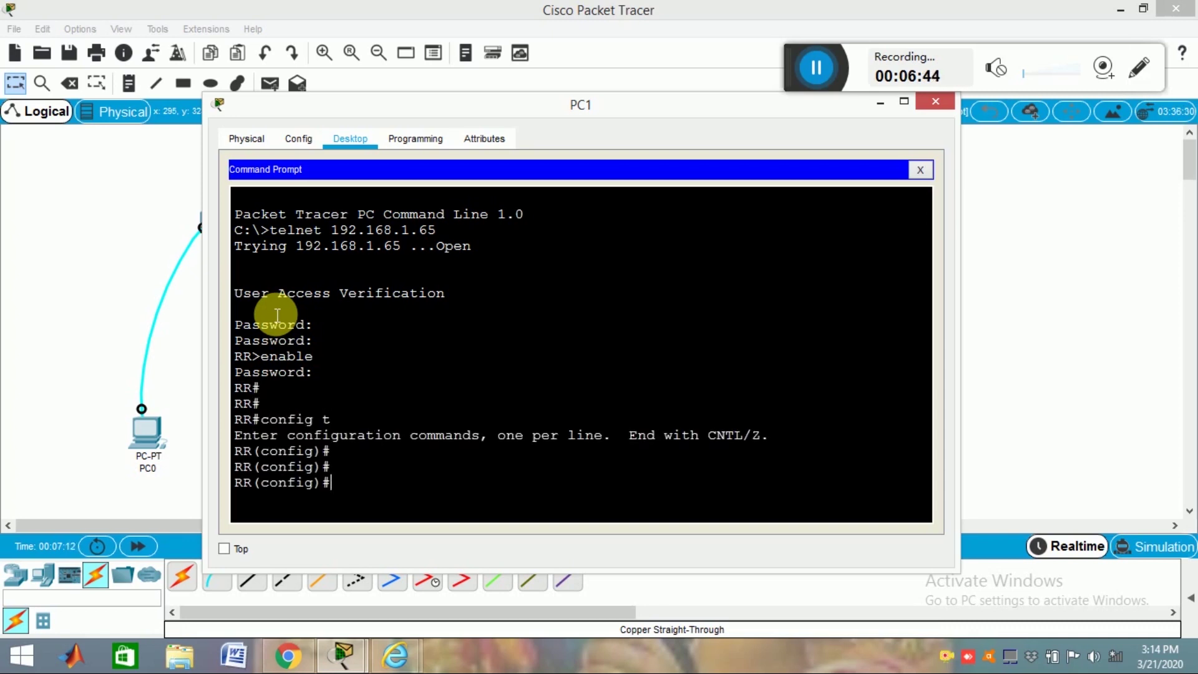
{"action": "left_click_drag", "start_coordinate": [705, 107], "coordinate": [589, 149]}
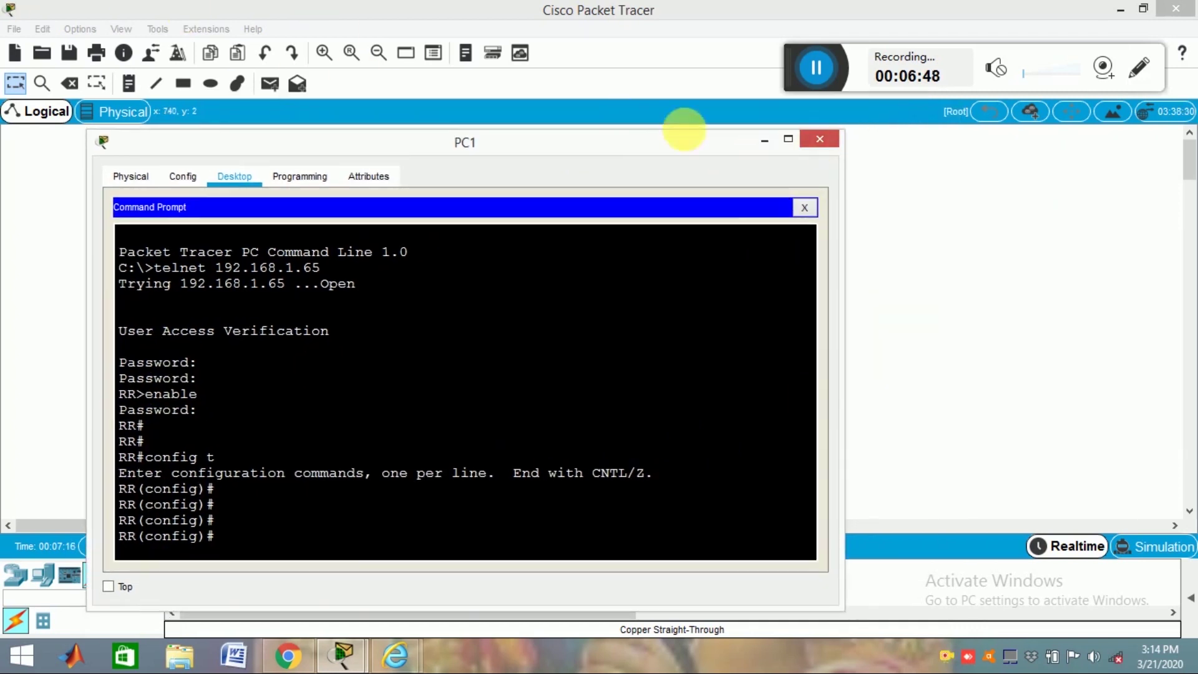